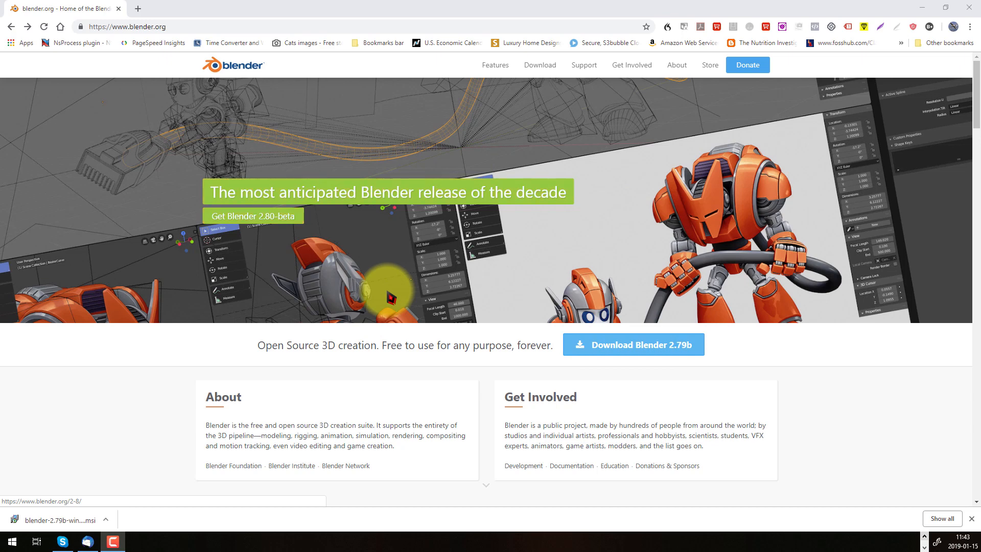
- Open the Blender download page and view the list of macOS, Linux, and other versions
left_click(536, 66)
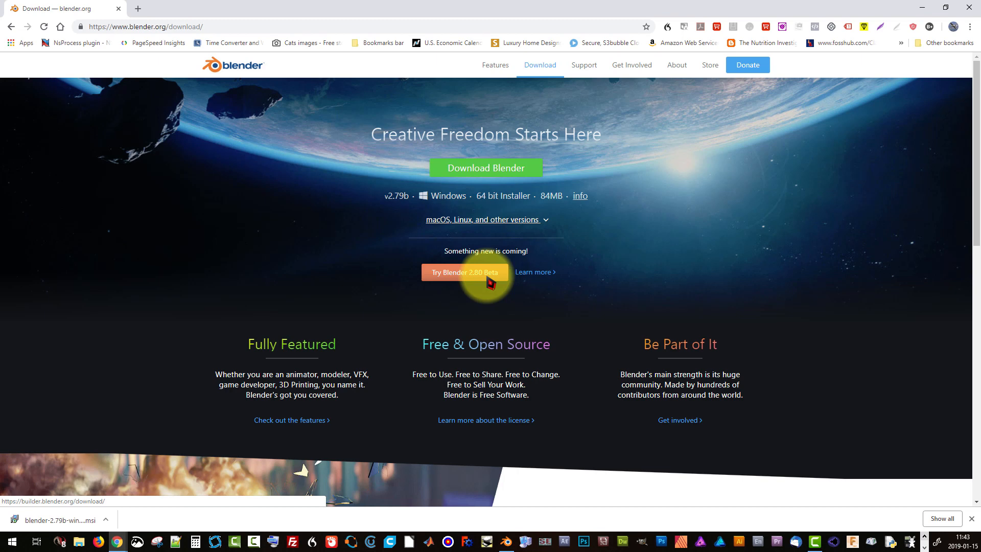
left_click(489, 221)
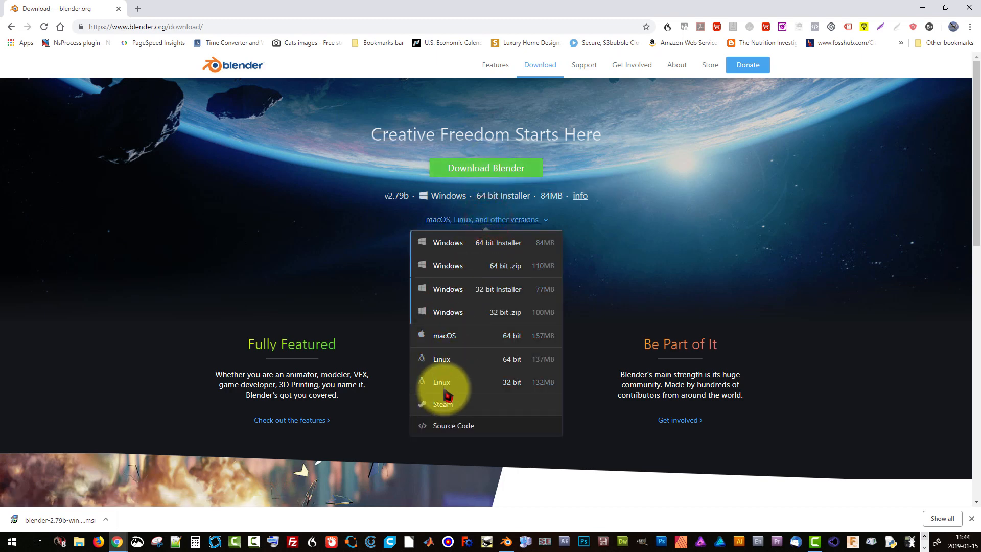
left_click(685, 247)
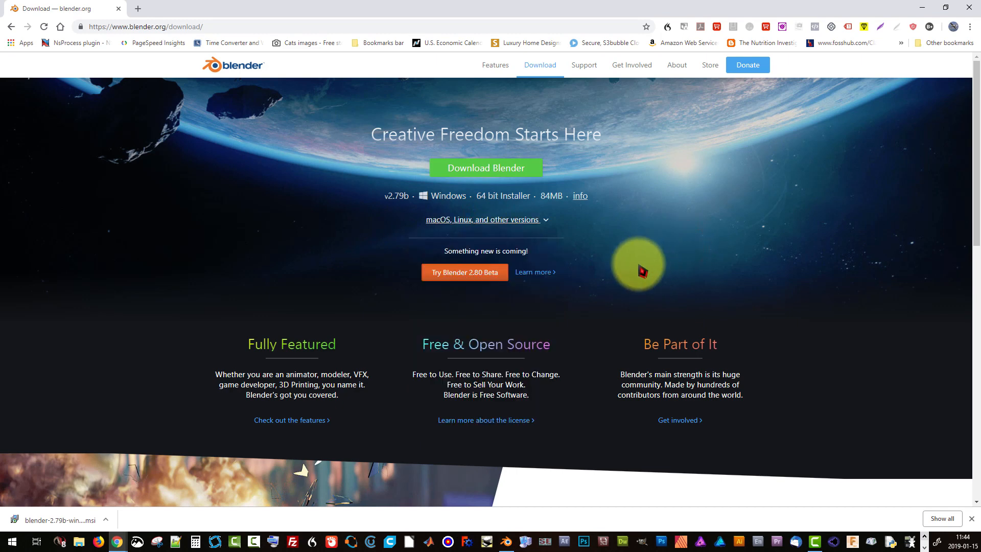
- Switch to Blender and change the screen layout from Default to Video Editing
left_click(506, 542)
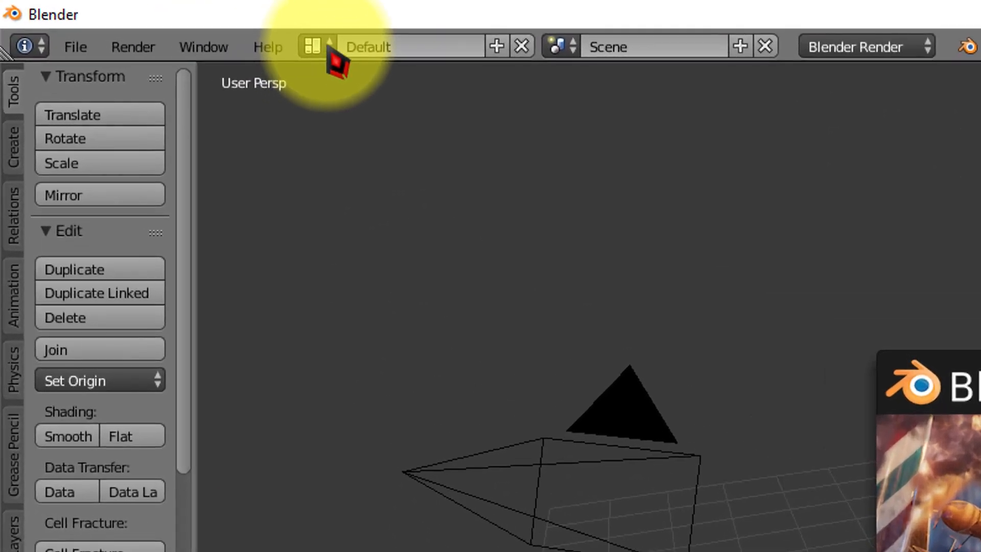
left_click(134, 19)
left_click(328, 47)
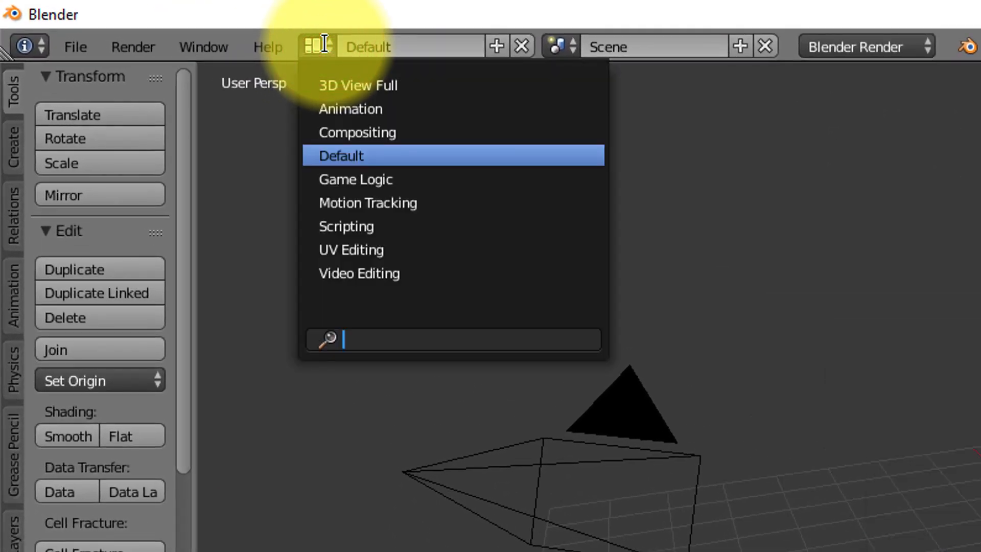
left_click(355, 276)
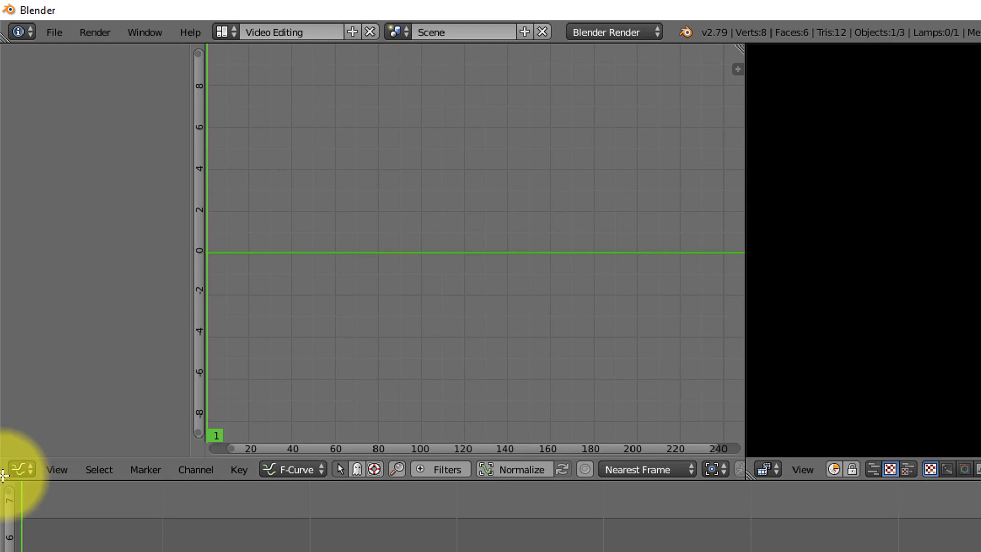
- Split the Graph Editor area vertically near its middle and change the left part to the Properties editor
left_click(4, 476)
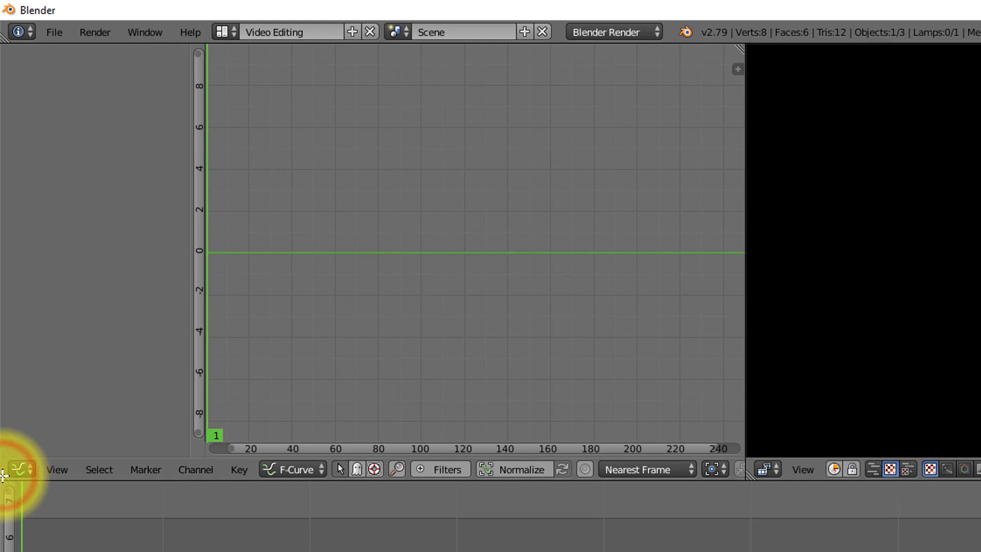
left_click_drag(4, 476, 353, 472)
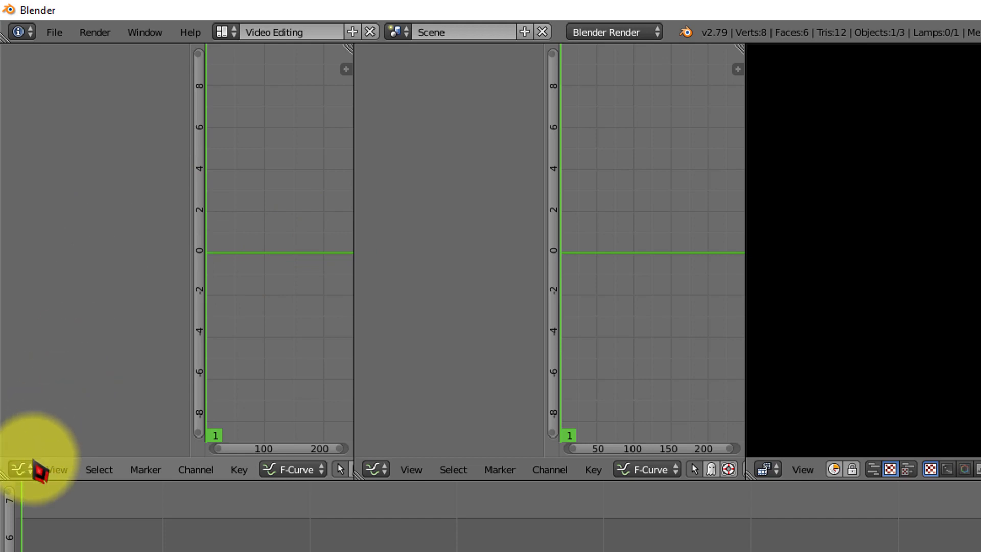
left_click(32, 473)
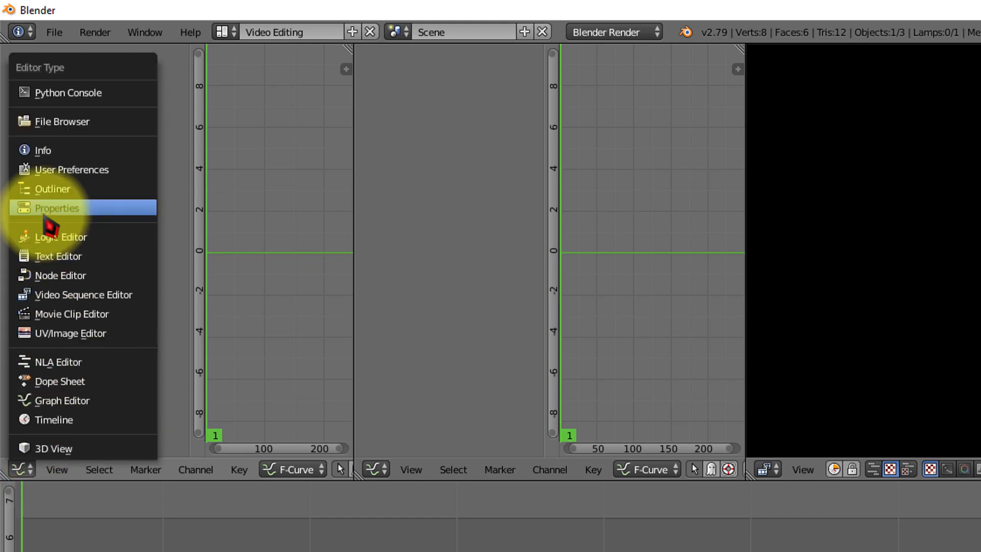
left_click(45, 210)
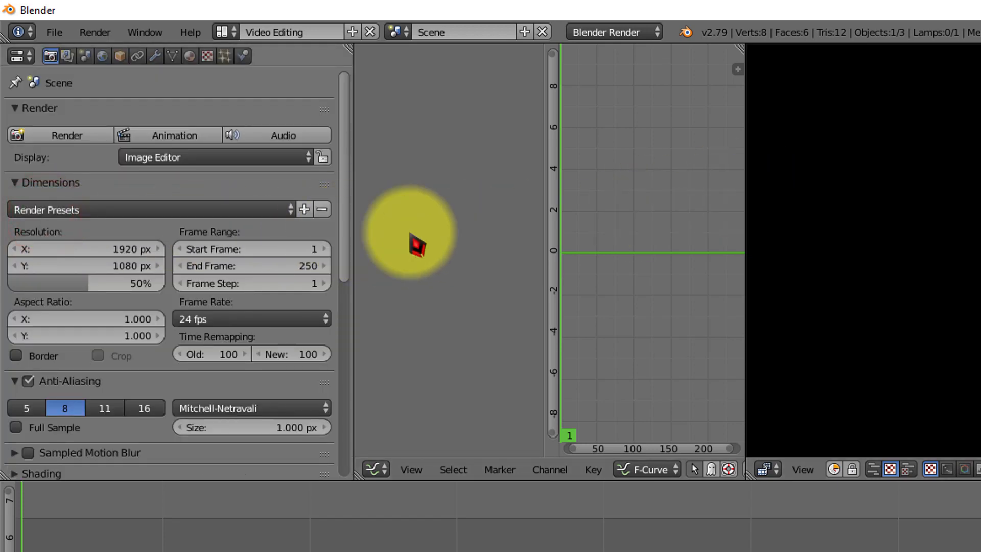
- Widen the remaining Graph Editor area by moving its border with the video preview to the right
left_click(375, 468)
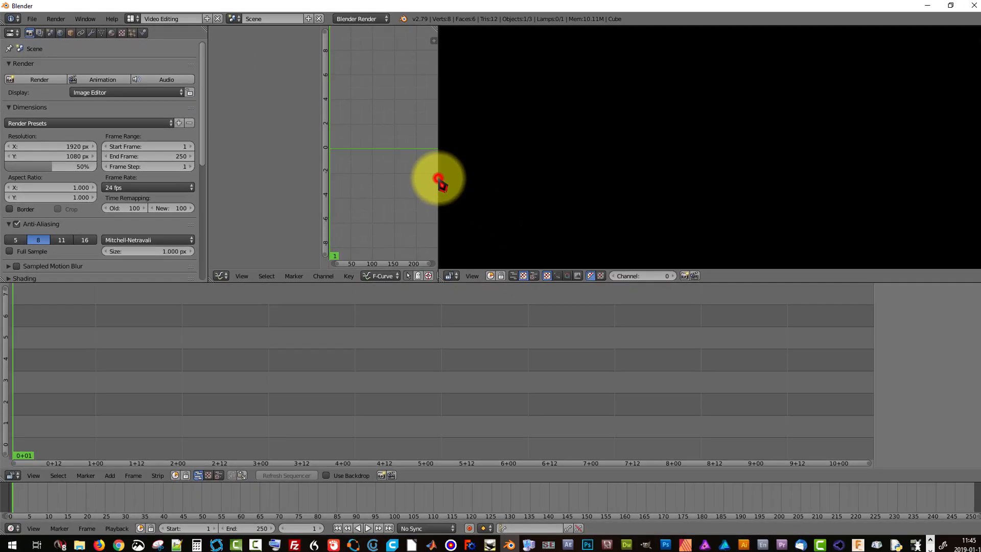
left_click_drag(439, 184, 634, 187)
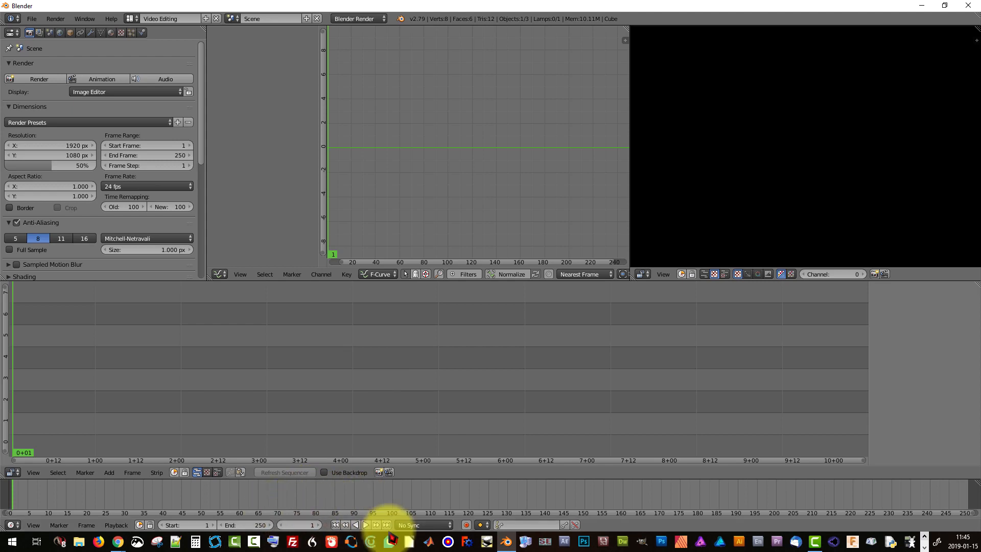
- Play the empty timeline briefly and stop it, and set the render frame rate to 30 fps
left_click(366, 525)
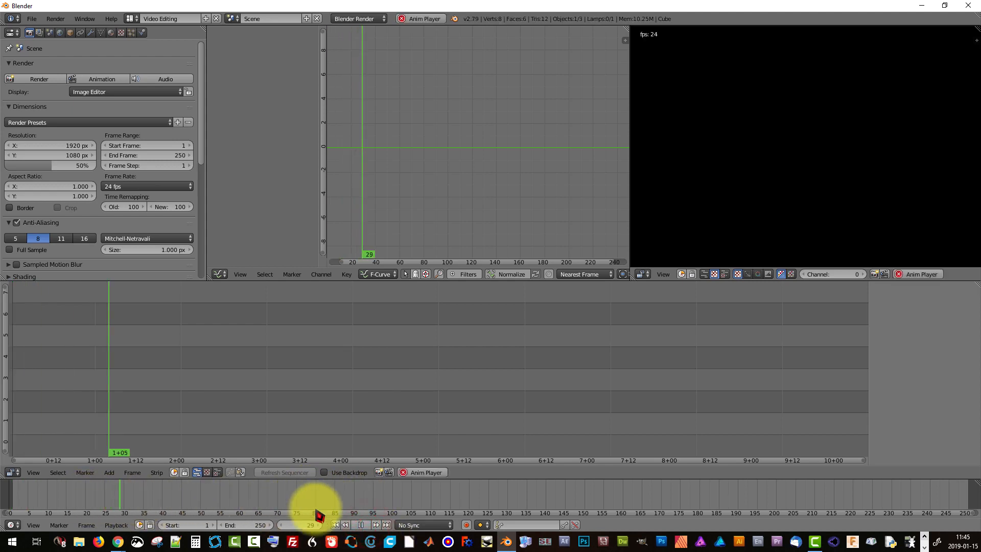
left_click(360, 524)
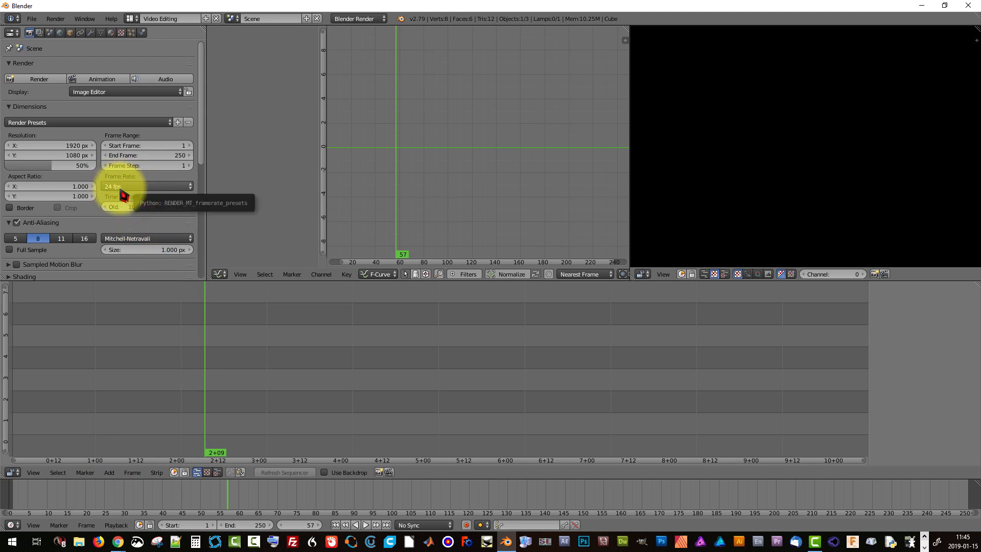
left_click(186, 188)
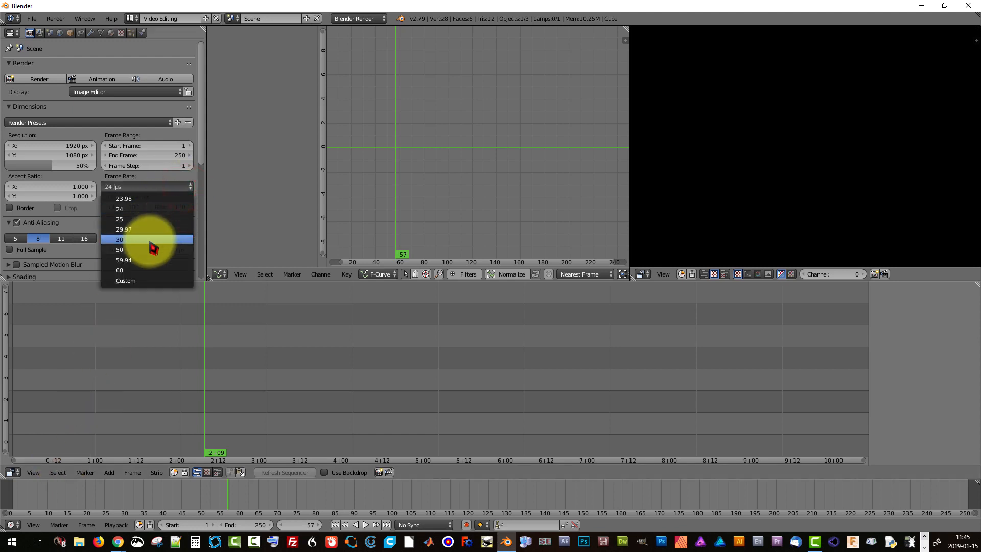
left_click(150, 240)
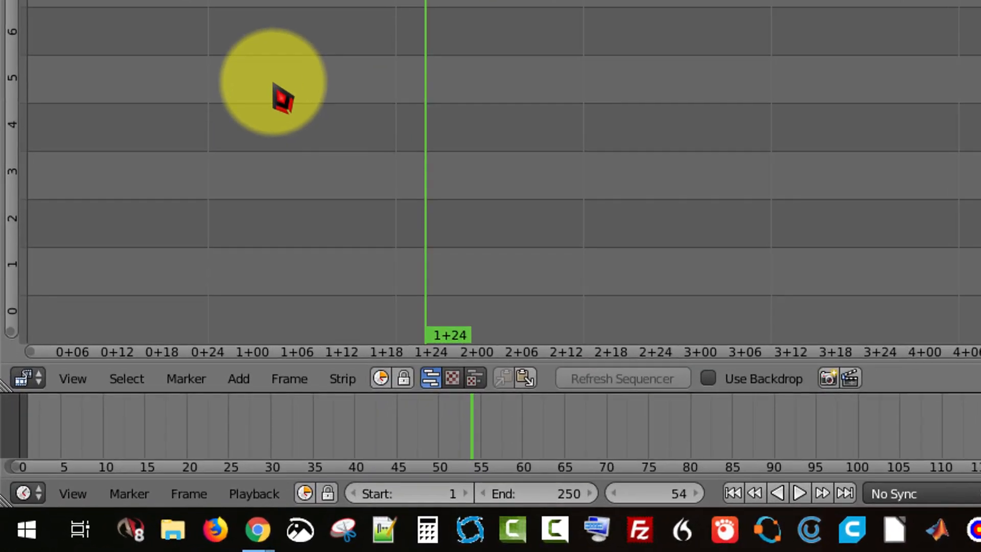
- Start adding an image strip in the sequencer and browse to E:\Pictures\Soloshot Image Sequences\100SSHOT
left_click(238, 378)
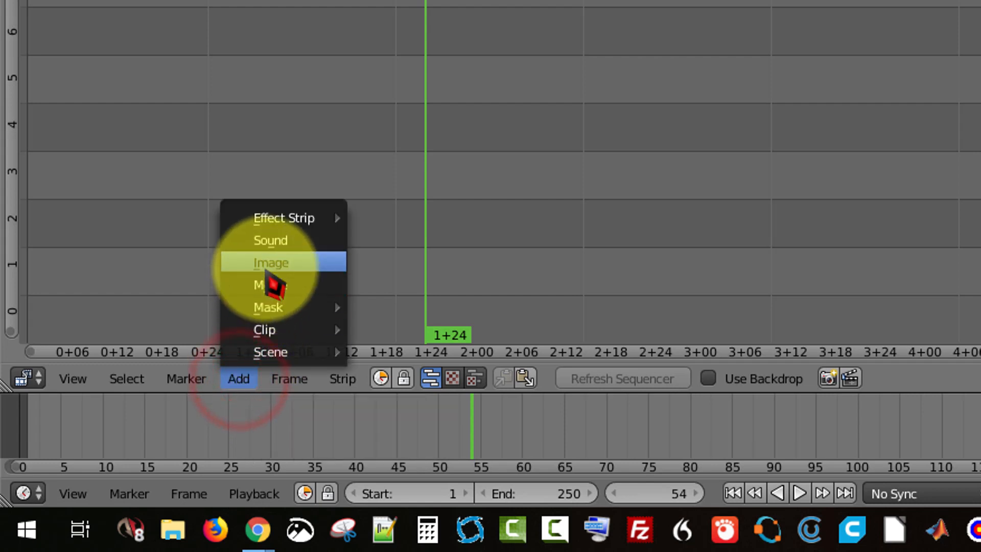
left_click(294, 267)
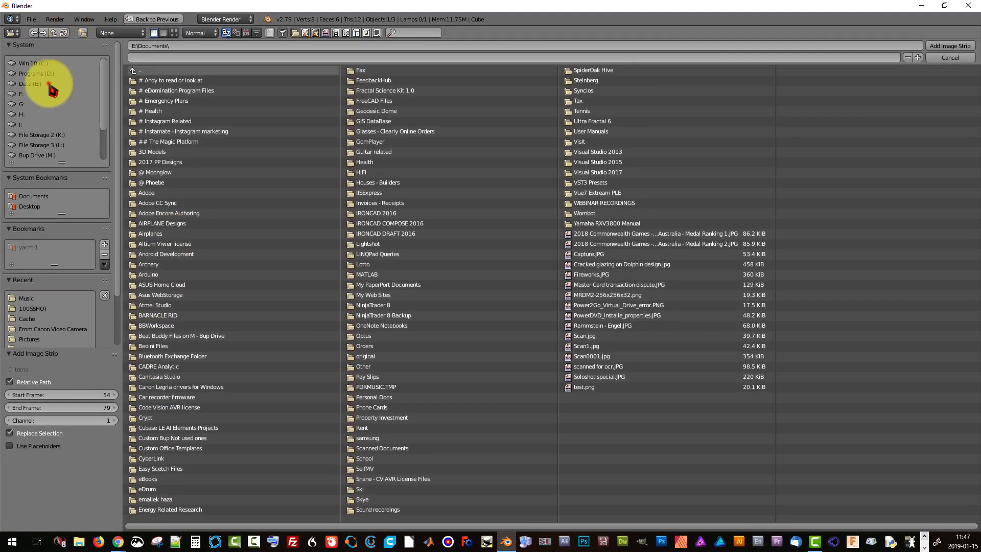
left_click(48, 83)
left_click(140, 193)
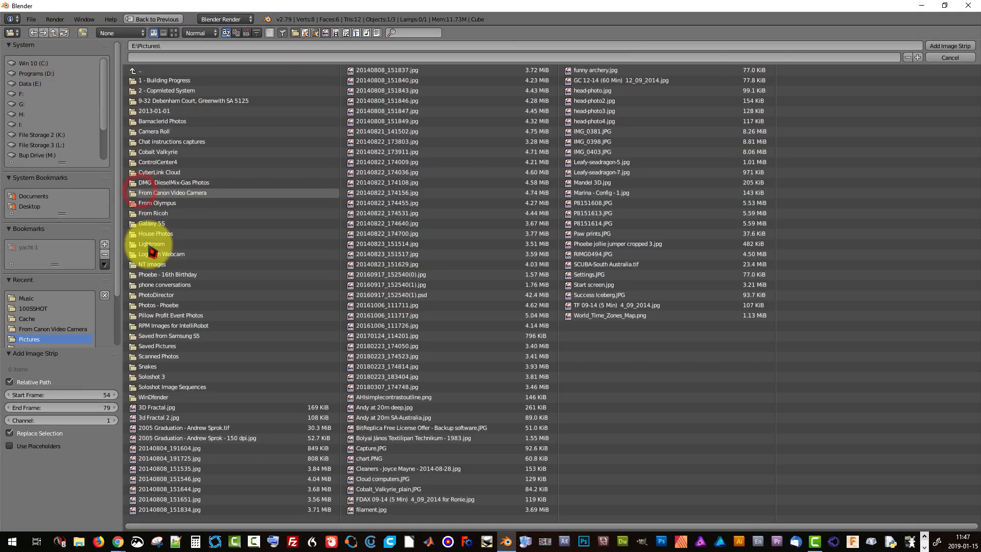
left_click(156, 387)
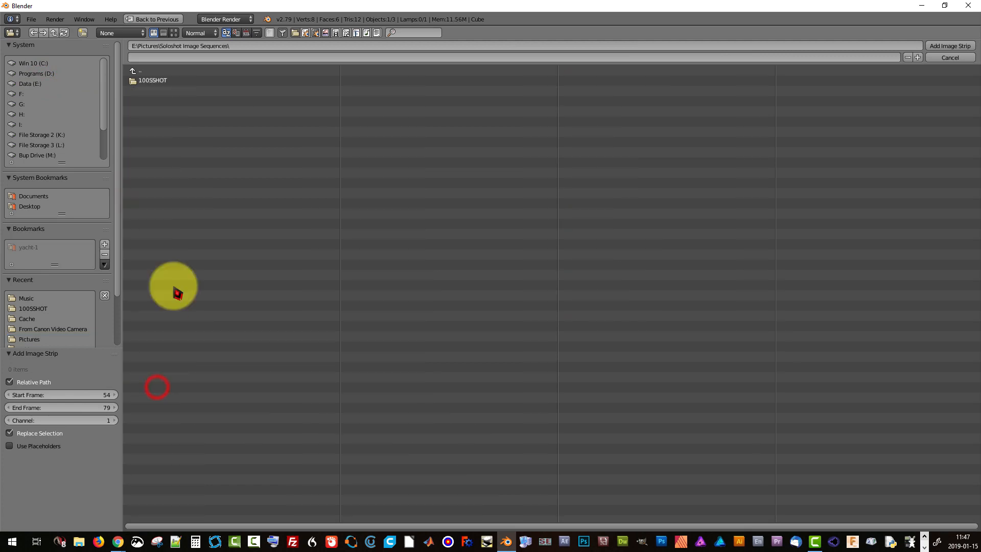
left_click(153, 82)
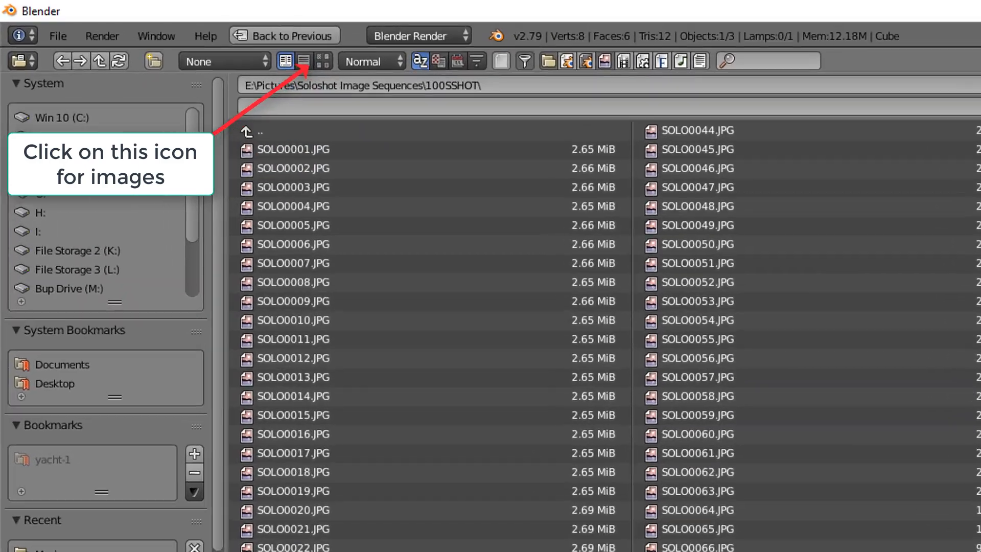
- Show the files as thumbnails and select the image range from SOLO0070.JPG through SOLO0397.JPG
left_click(323, 61)
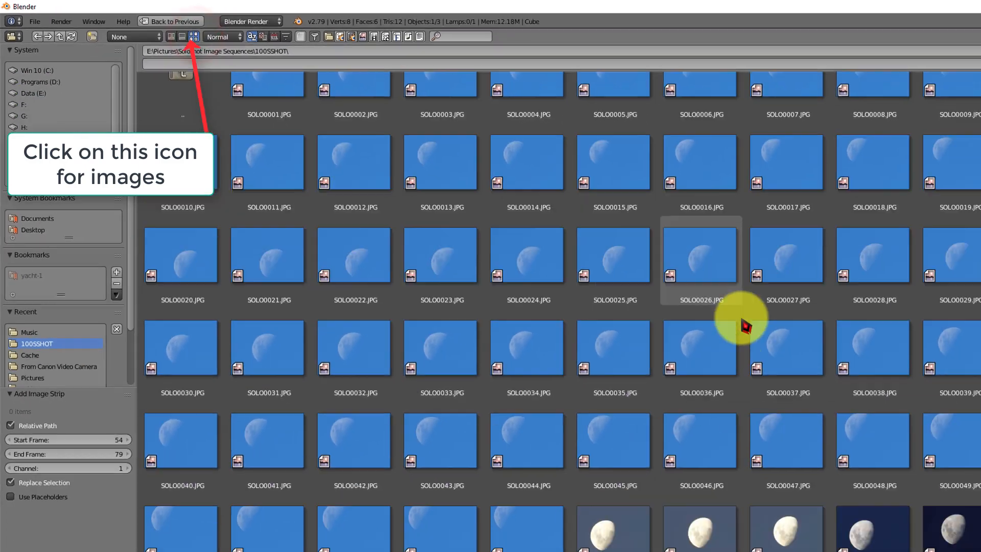
scroll(705, 307, "down", 6)
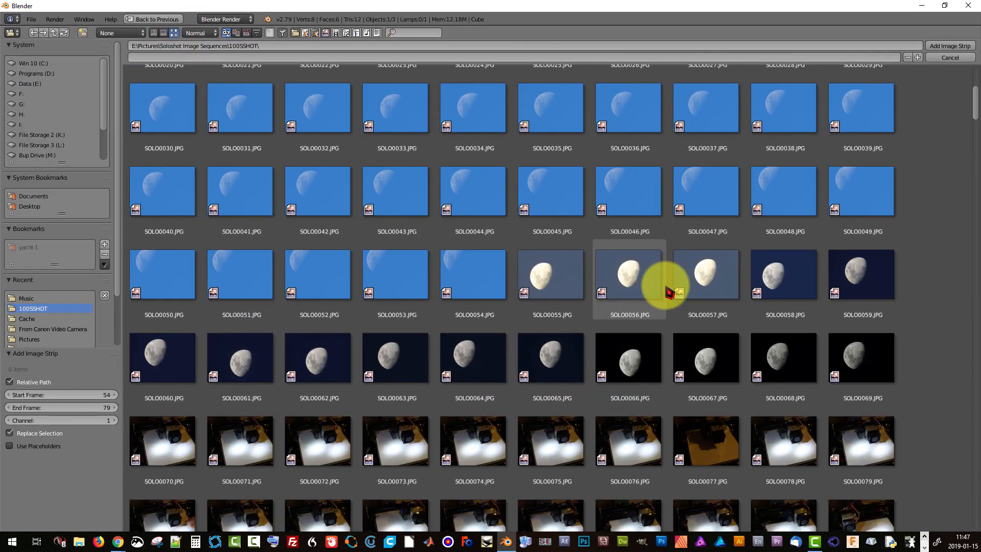
scroll(669, 293, "down", 3)
scroll(664, 286, "down", 2)
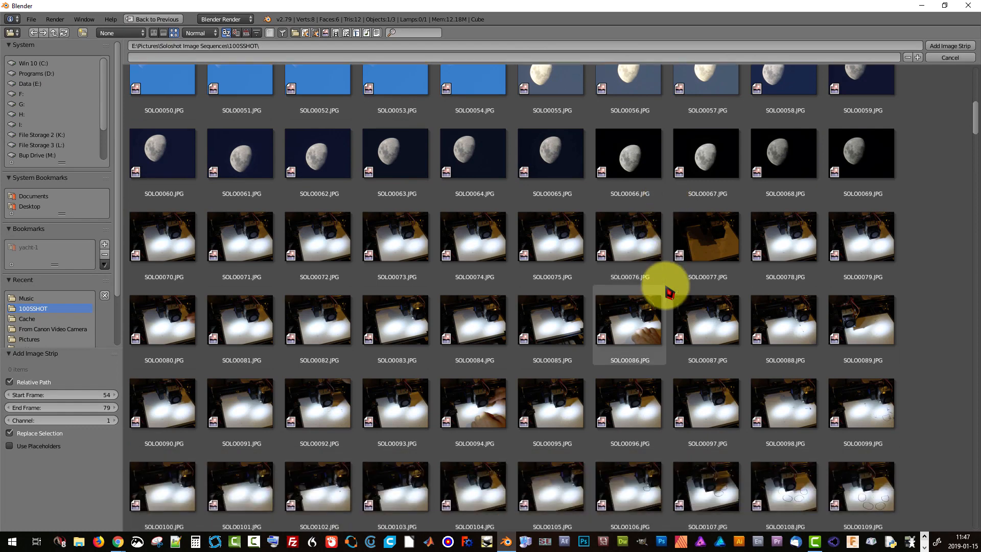
scroll(666, 284, "up", 1)
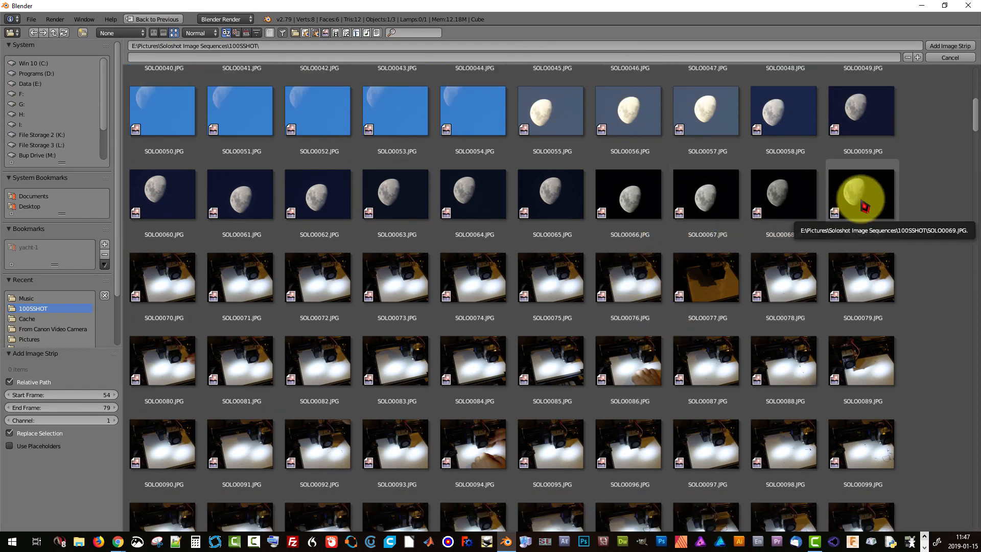
left_click(175, 279)
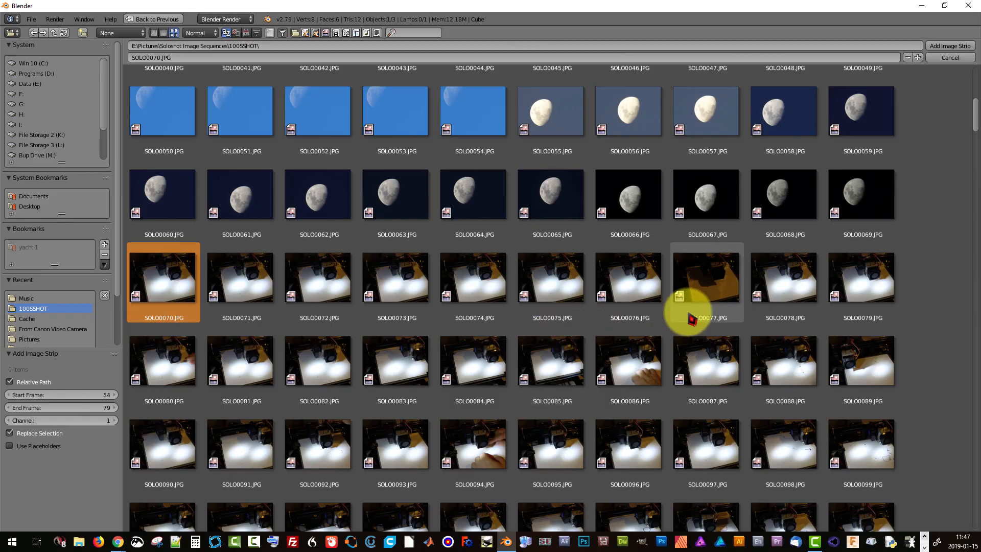
scroll(700, 309, "down", 5)
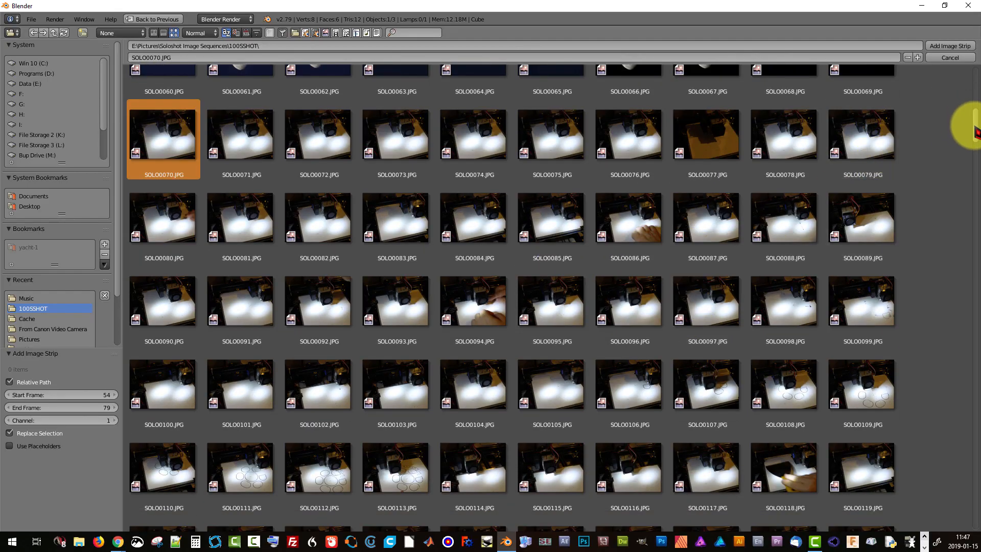
left_click_drag(976, 127, 966, 306)
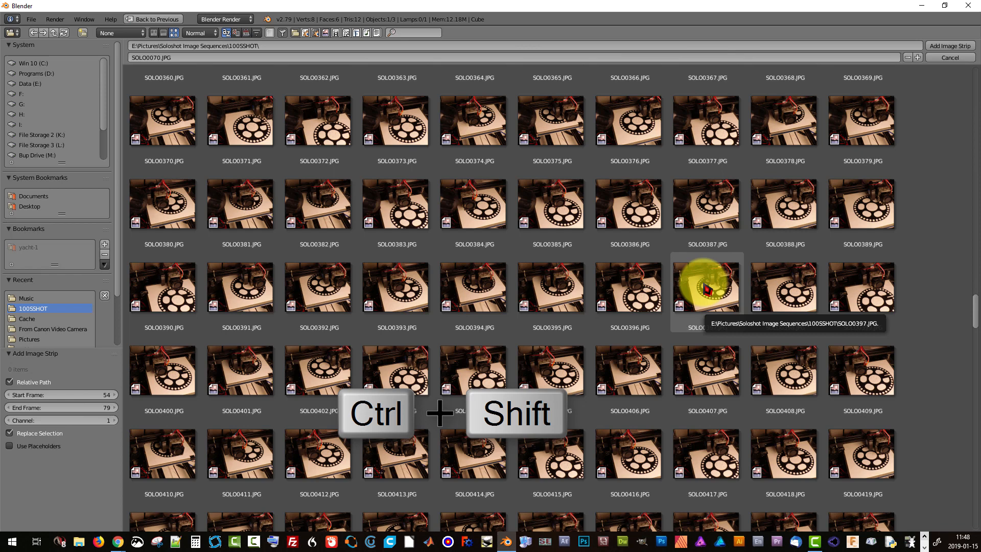
left_click(707, 289, "ctrl+shift")
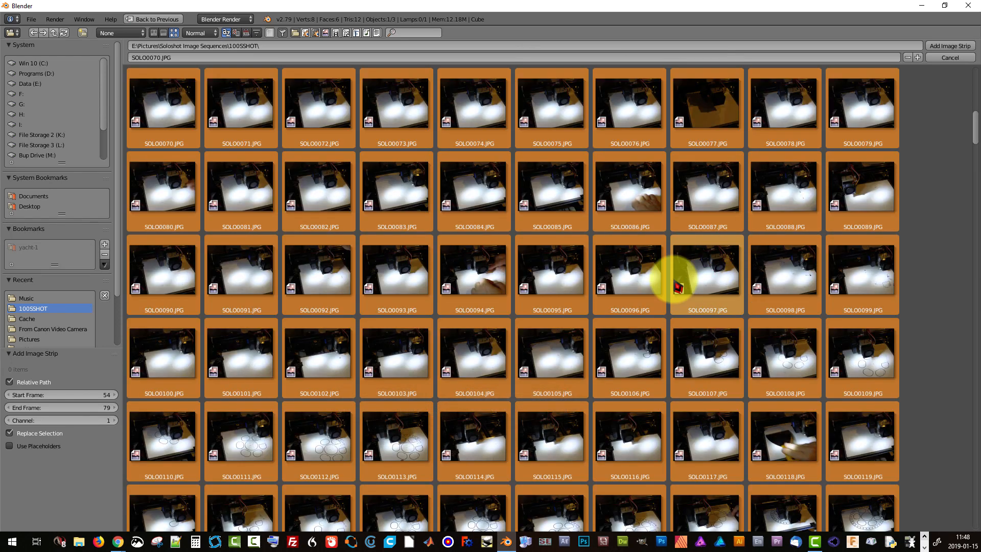
- Check the selected range in the file list view and add the images as a strip at frame 54 on channel 1
left_click(153, 32)
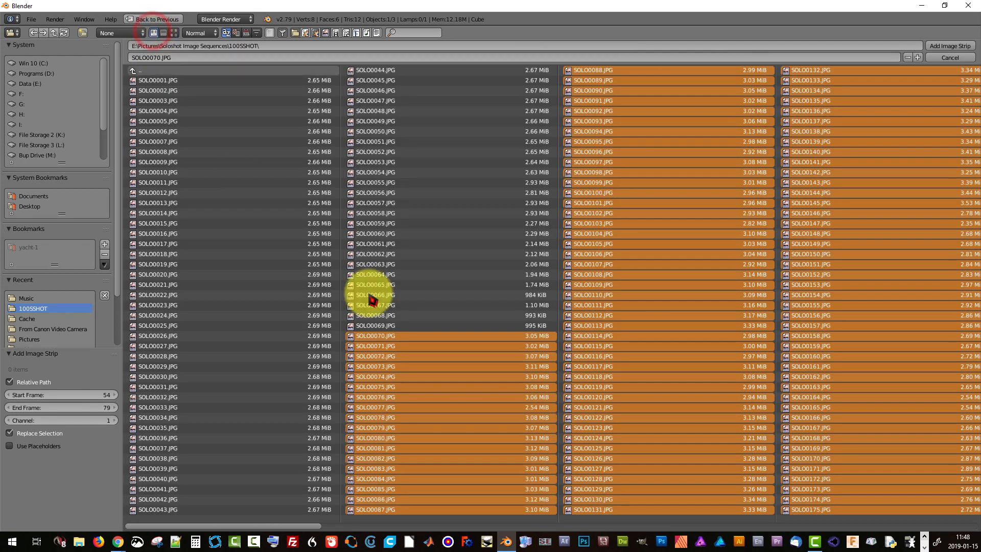
scroll(669, 365, "down", 5)
scroll(679, 369, "down", 6)
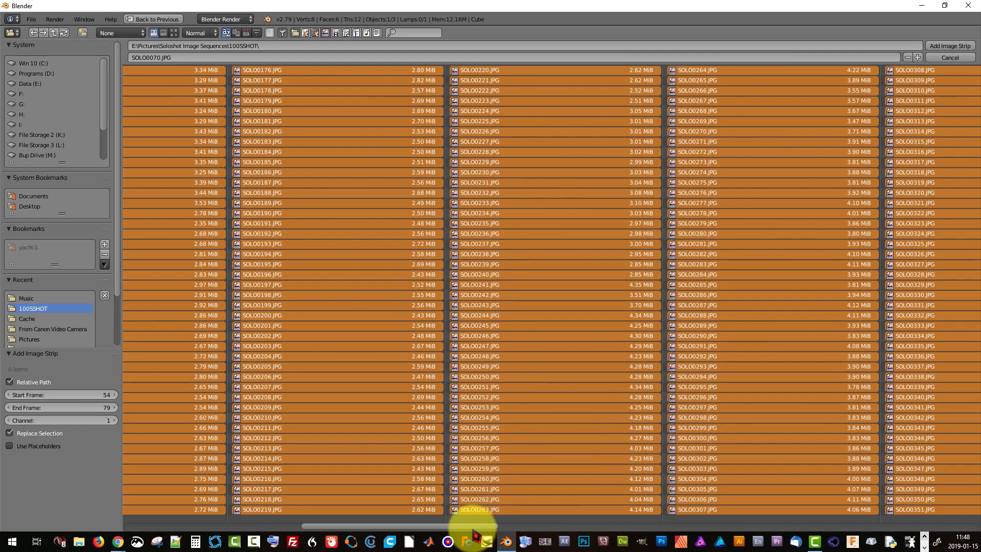
left_click_drag(472, 526, 729, 501)
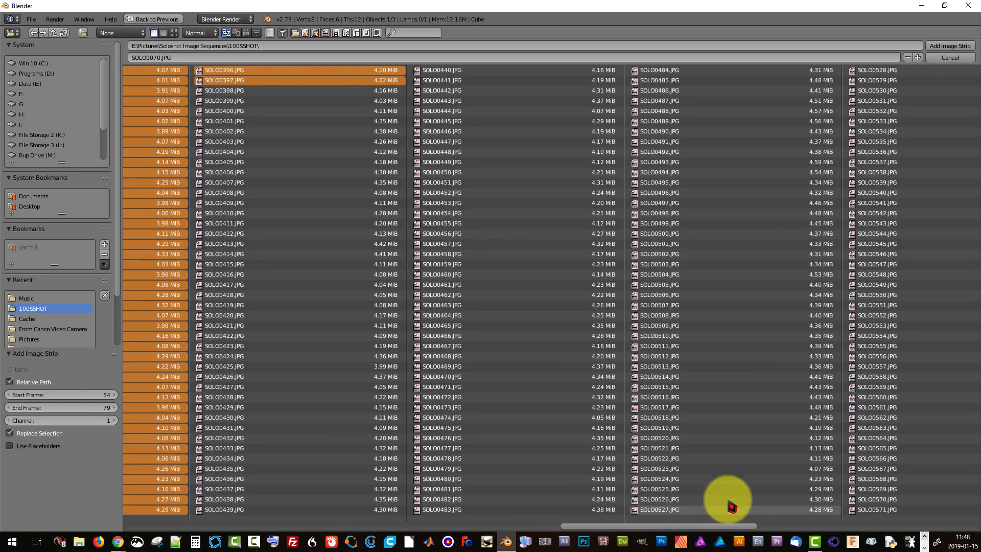
left_click(946, 49)
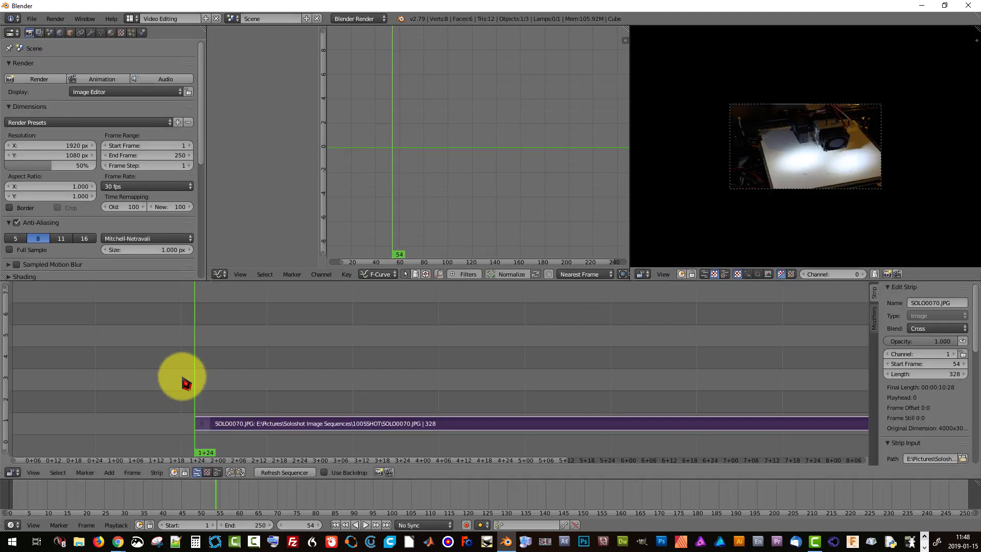
scroll(168, 367, "down", 3)
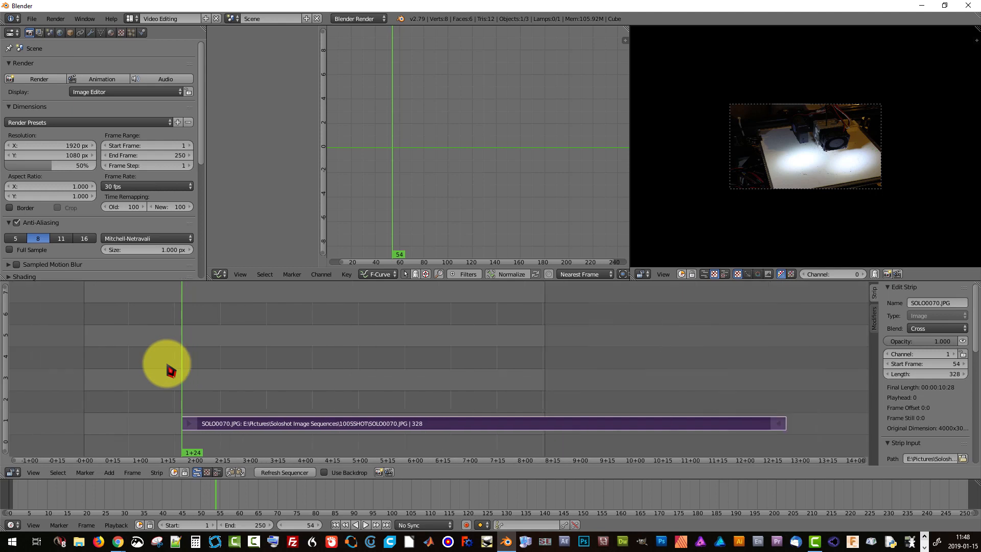
right_click(256, 348)
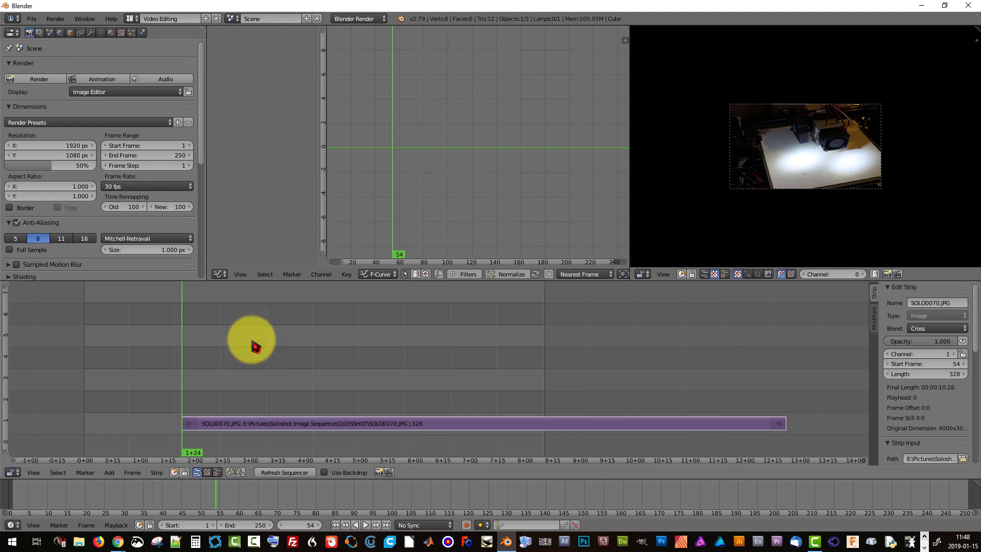
- Move the playhead to frame 105 and slide the image strip so it starts at frame 27 on channel 4
right_click(268, 424)
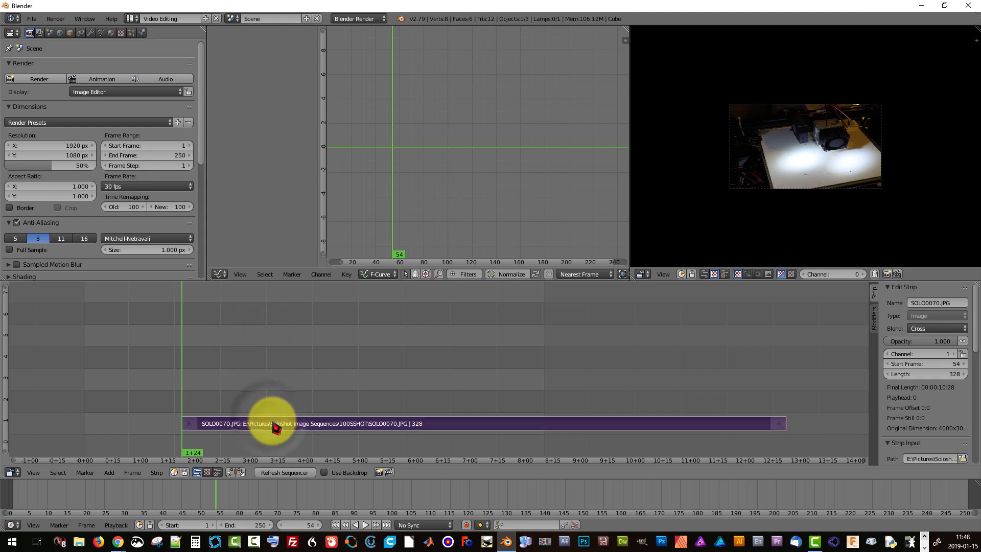
left_click(131, 344)
left_click(224, 342)
left_click(276, 349)
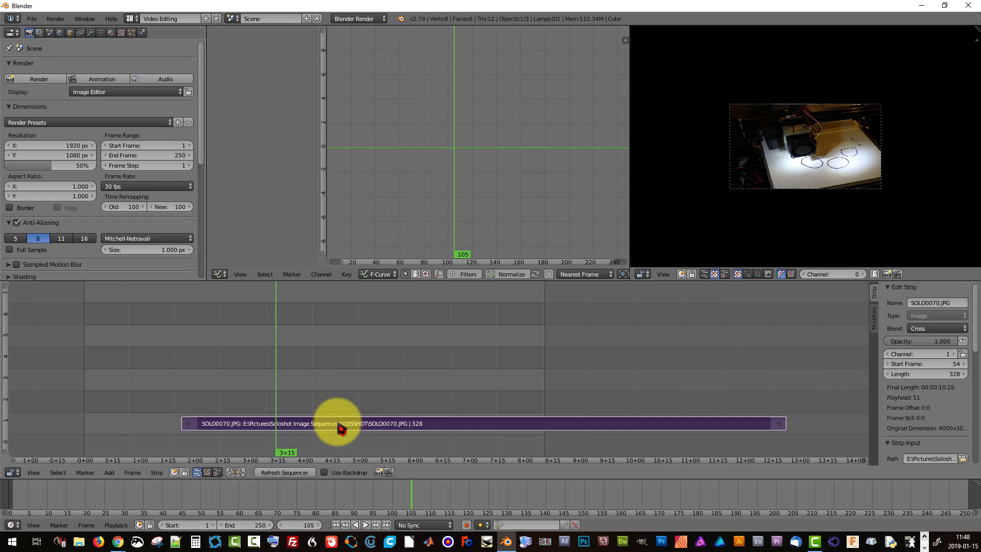
right_click_drag(340, 429, 291, 366)
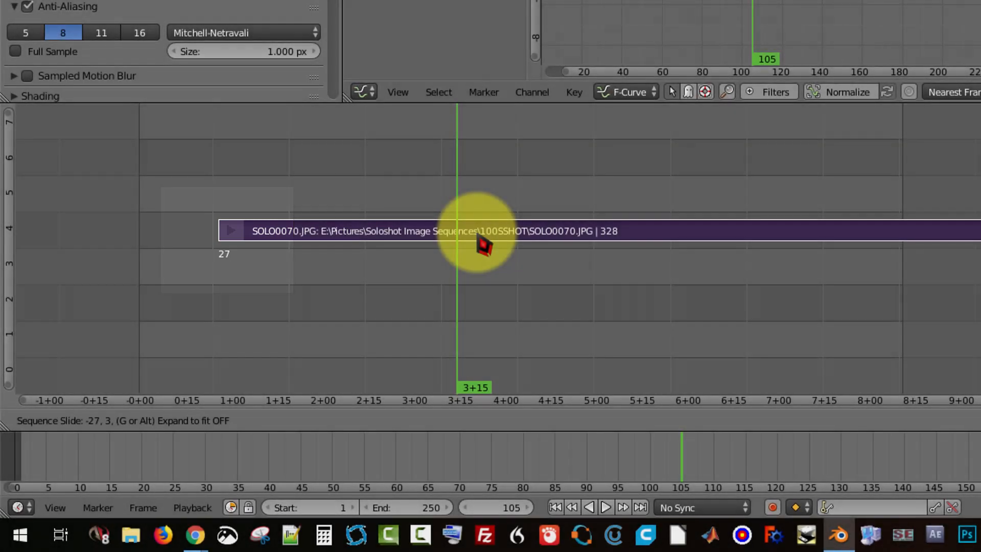
left_click(483, 245)
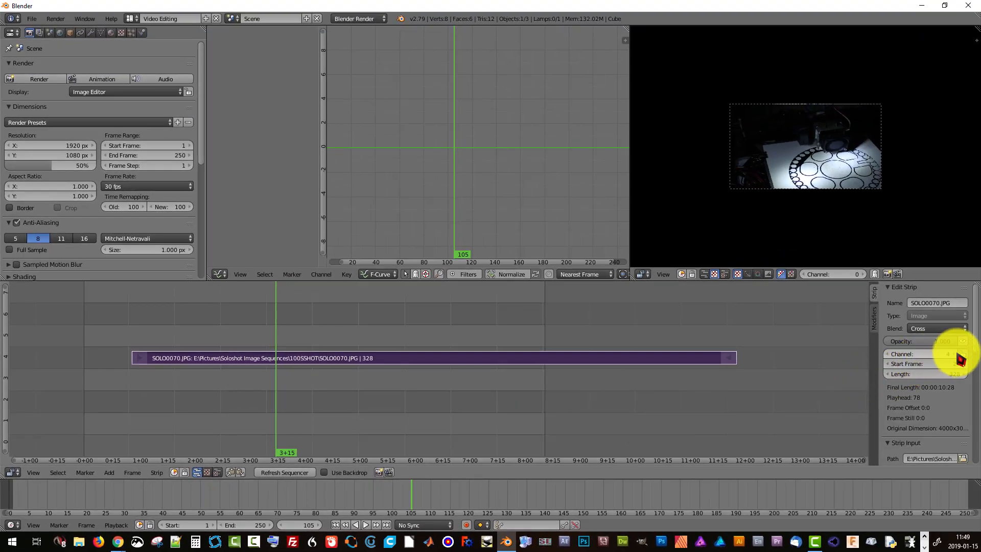
- Set the image strip's channel to 1 and its start frame to 1
left_click(902, 354)
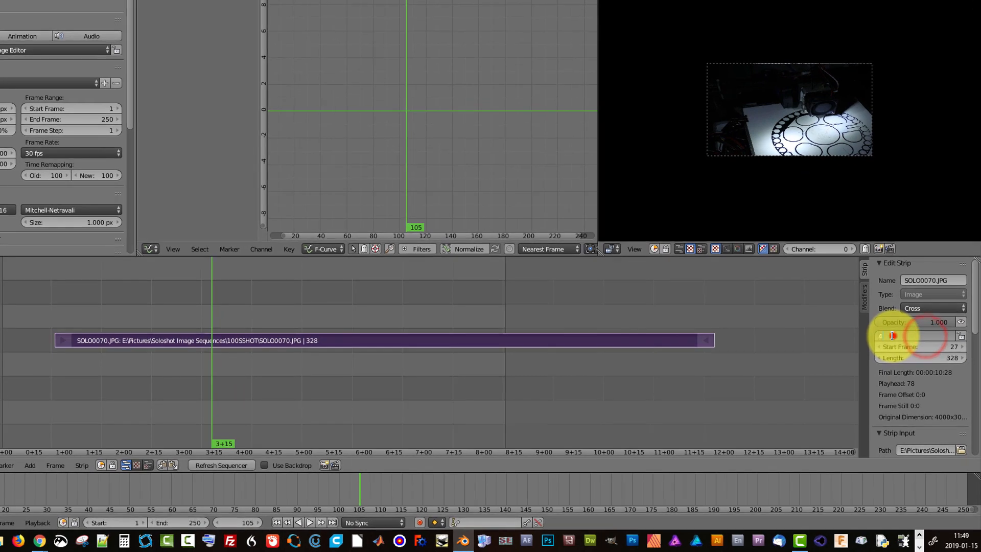
left_click(828, 383)
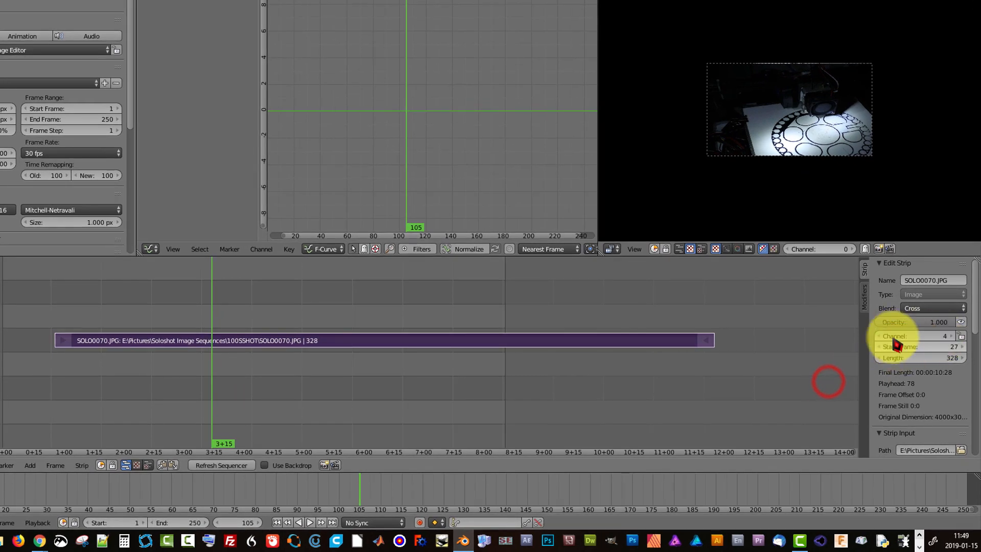
left_click(878, 335)
left_click(878, 336)
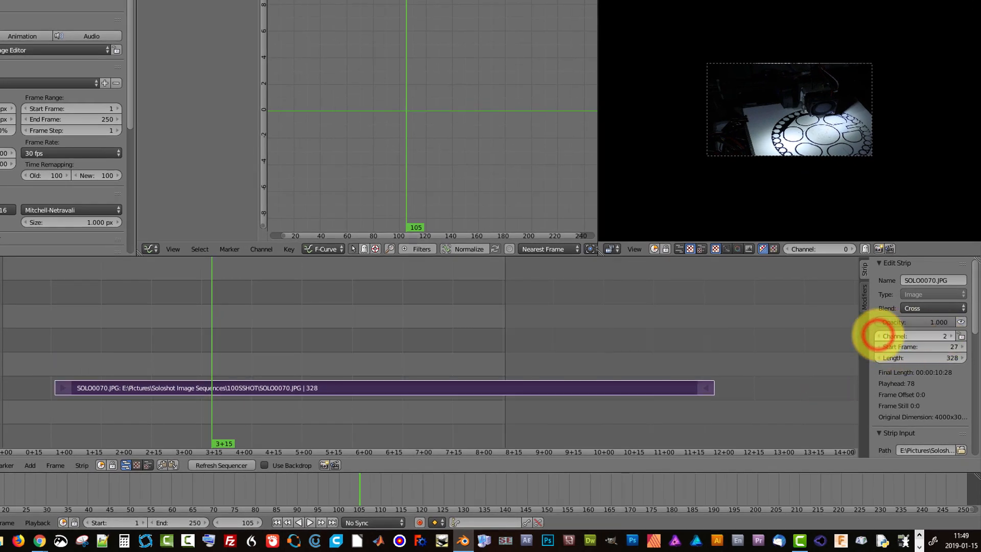
left_click(878, 335)
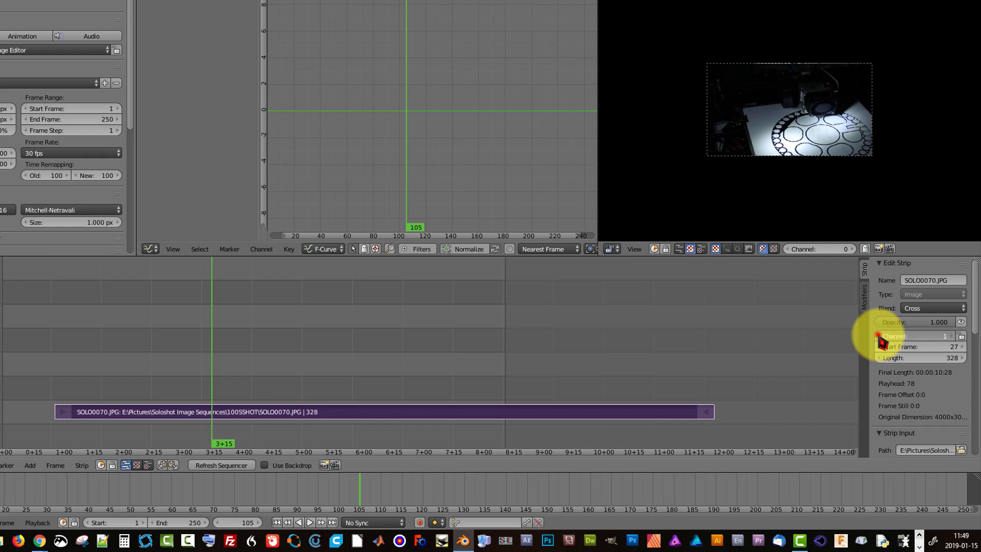
left_click(939, 345)
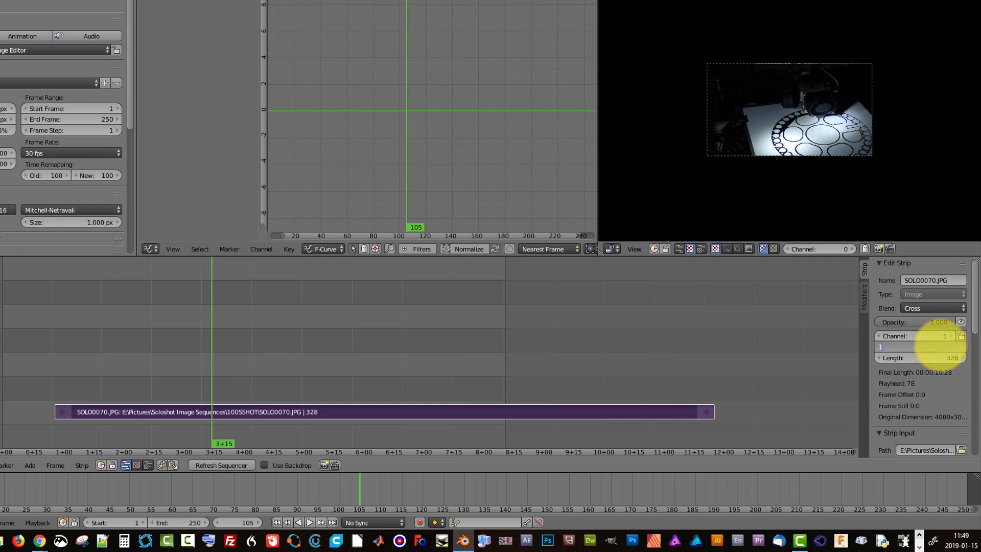
type("1")
key("Return")
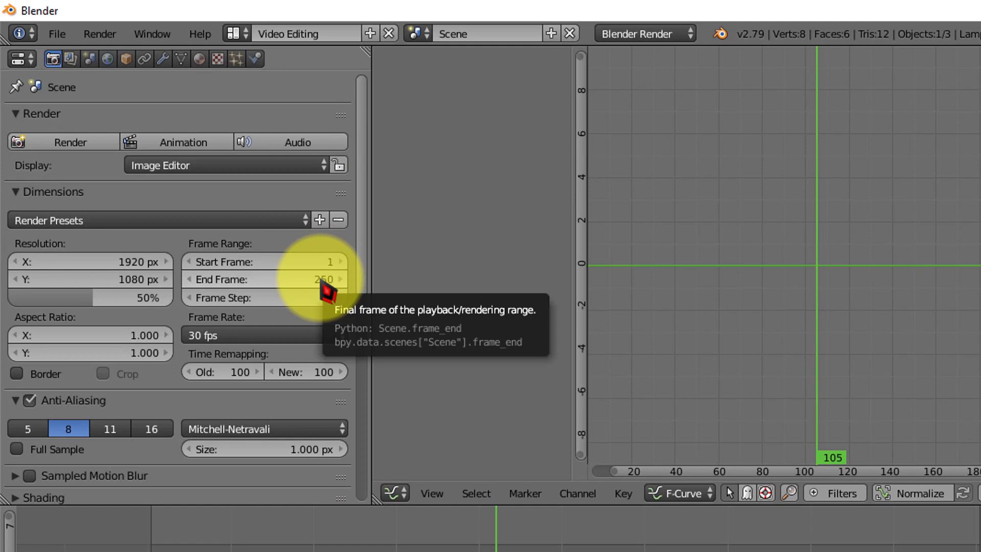
- Set the scene's end frame to 328 to match the length of the image strip
left_click(320, 280)
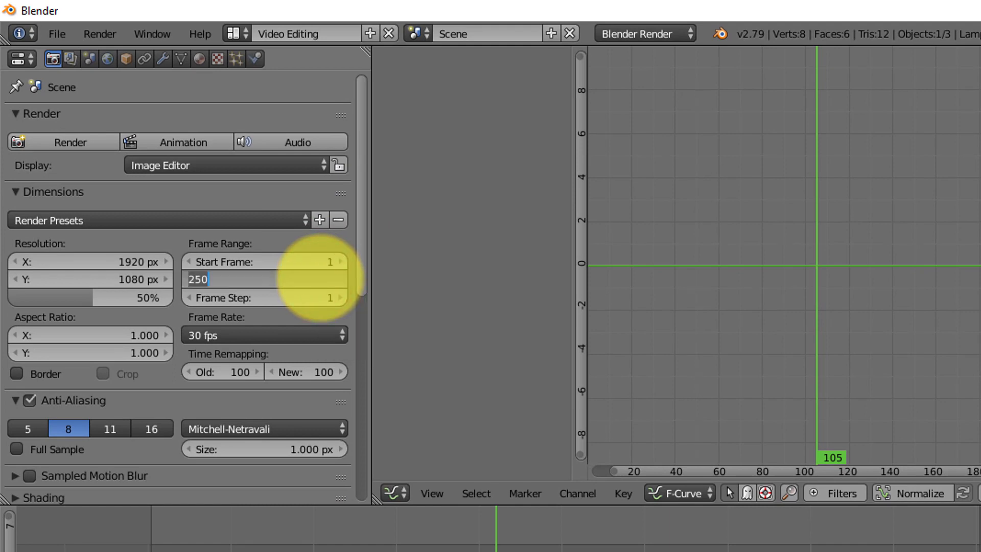
type("328")
key("Return")
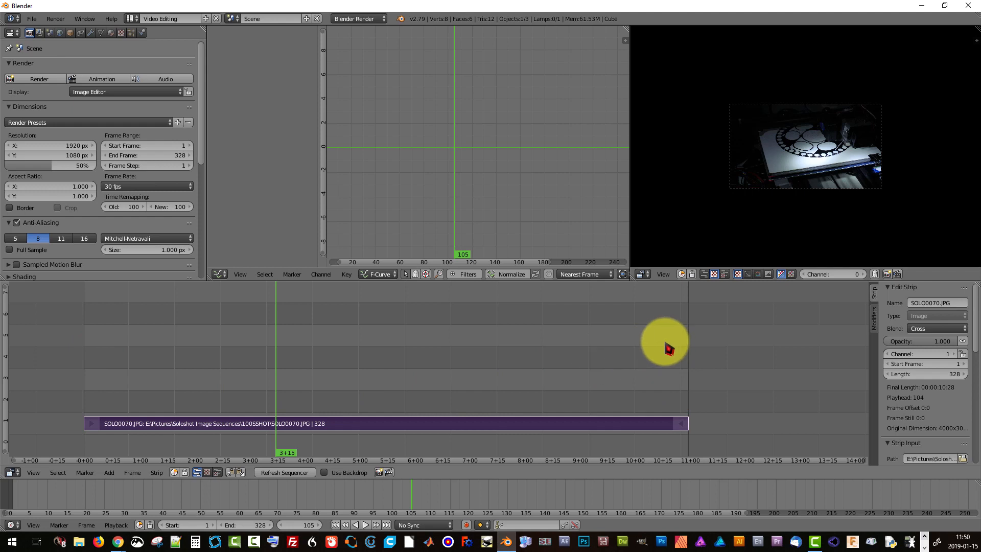
- Fit the whole strip in the sequencer, enlarge the preview image, and frame the full playback range in the timeline
scroll(455, 335, "down", 4)
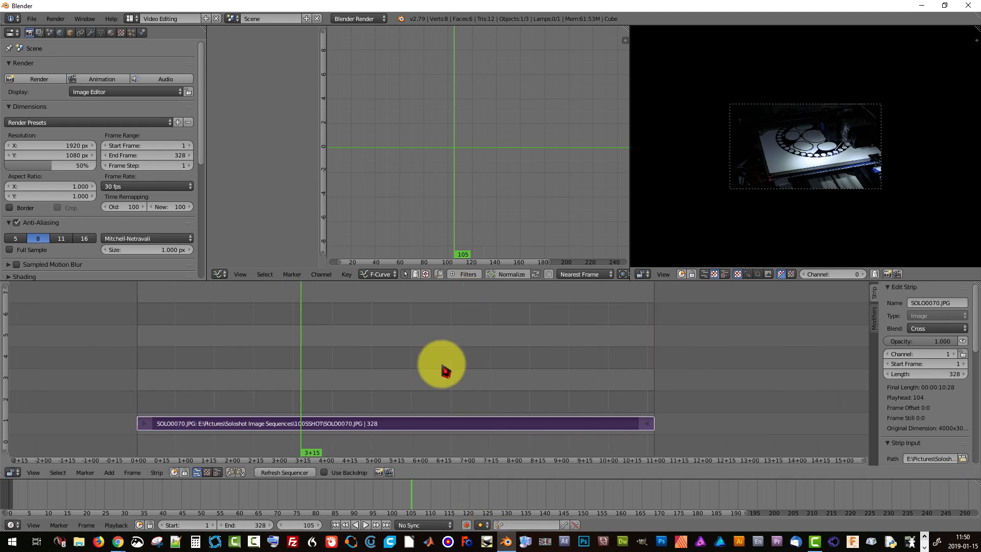
scroll(445, 368, "up", 1)
scroll(444, 370, "up", 4)
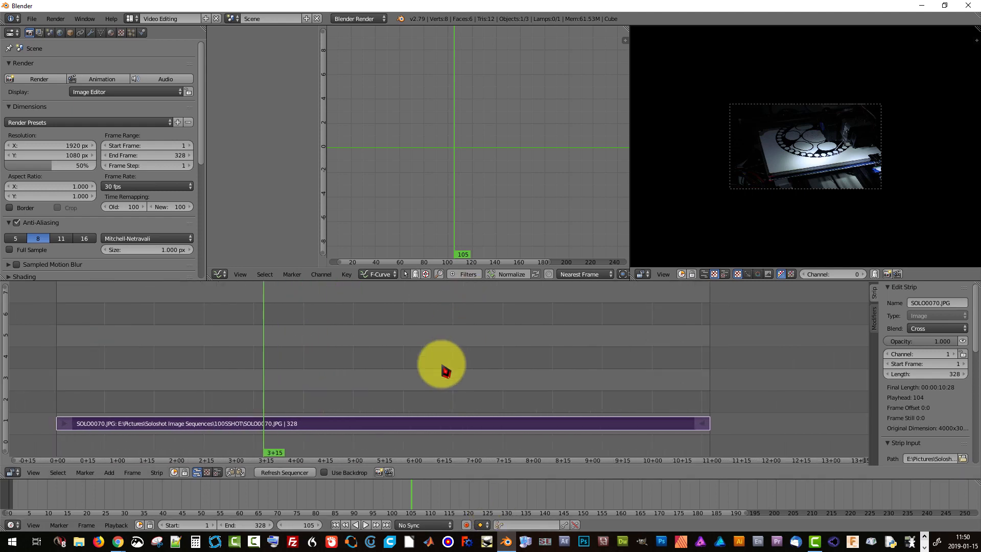
scroll(445, 371, "down", 1)
scroll(445, 370, "down", 3)
scroll(444, 370, "up", 3)
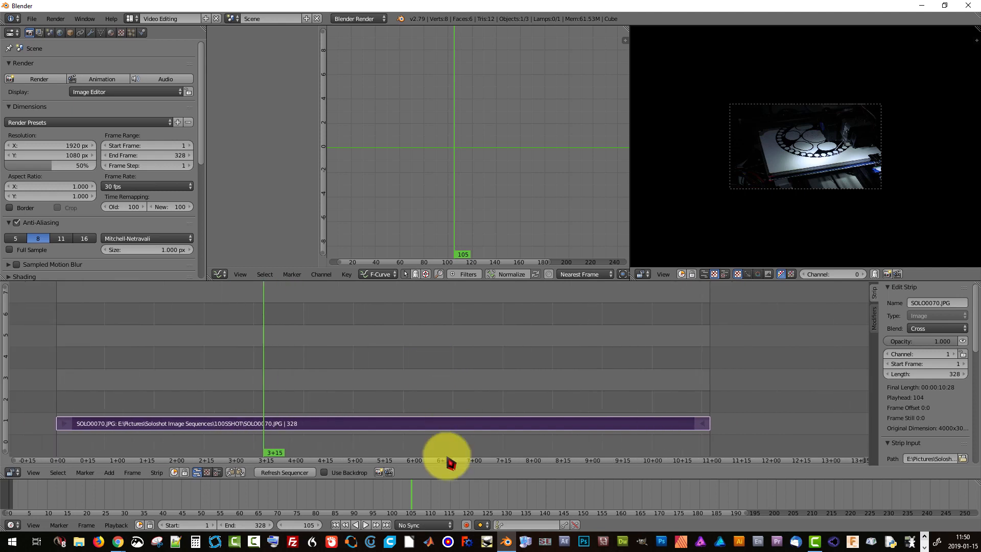
scroll(484, 190, "down", 1)
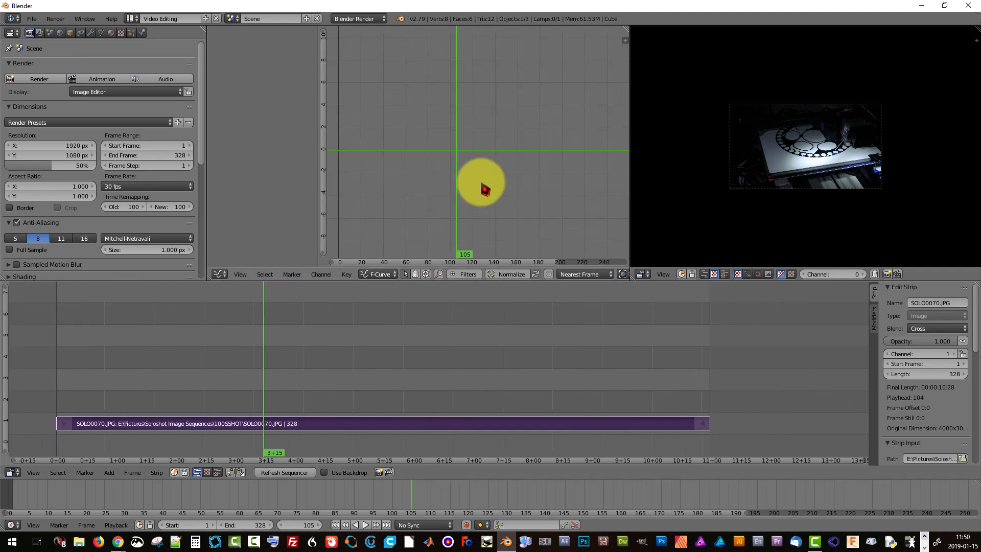
scroll(482, 184, "down", 1)
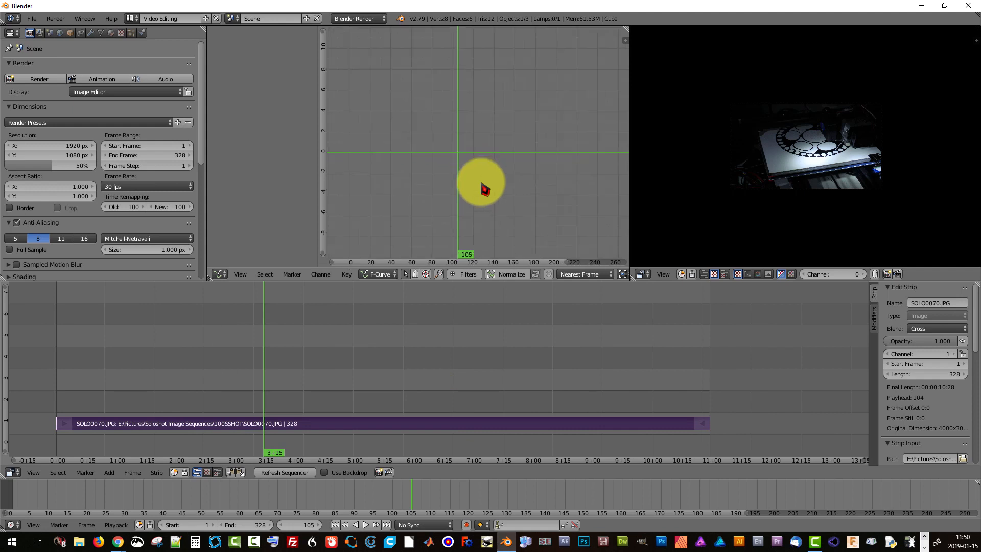
scroll(780, 181, "up", 3)
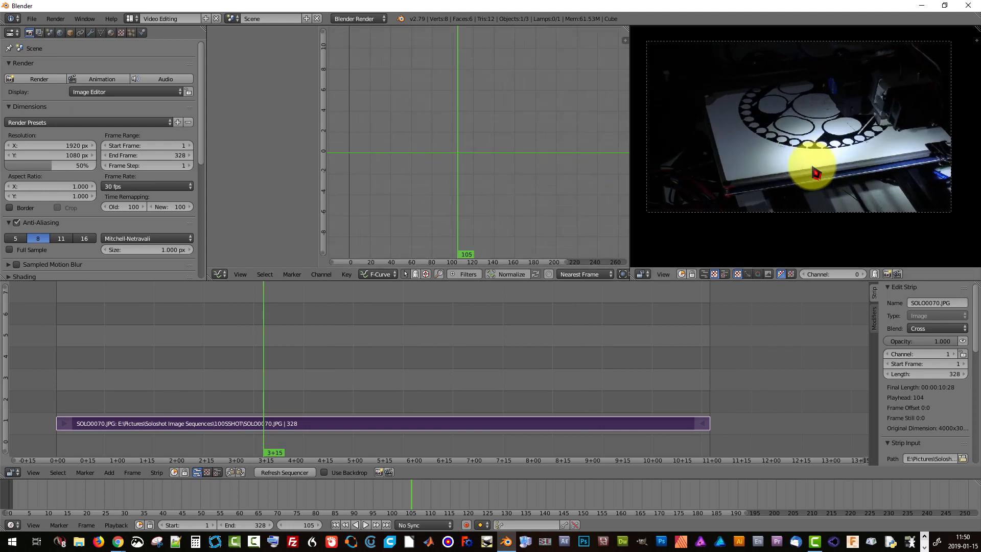
mouse_move(816, 174)
middle_mouse_down()
mouse_move(817, 186)
mouse_move(817, 171)
mouse_move(840, 175)
mouse_move(825, 176)
middle_mouse_up()
scroll(826, 176, "up", 1)
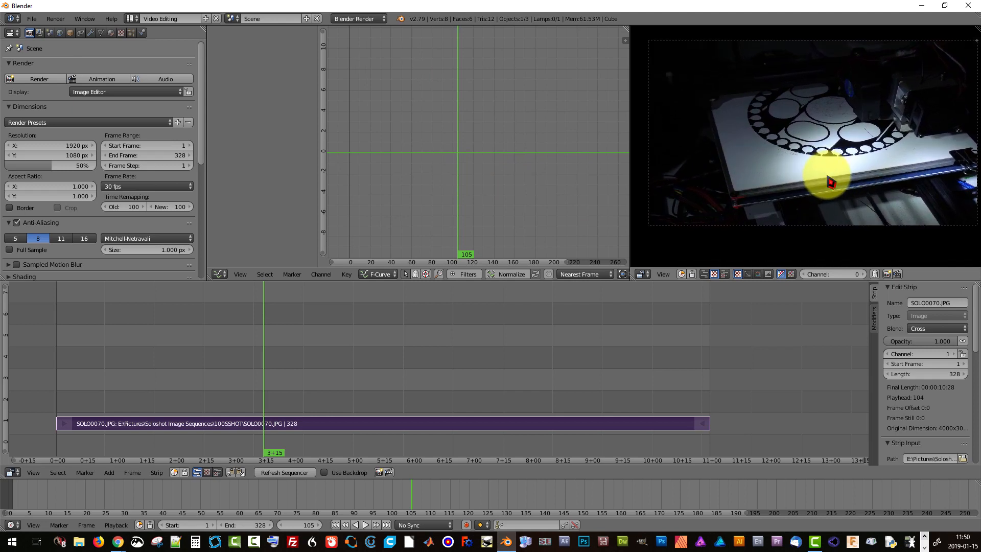
scroll(351, 493, "down", 5)
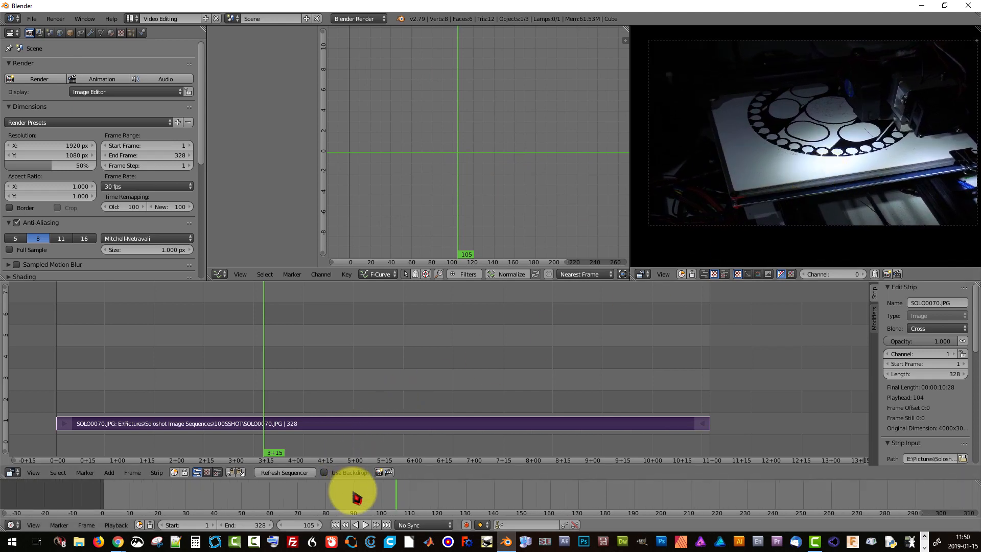
middle_click_drag(491, 494, 381, 493)
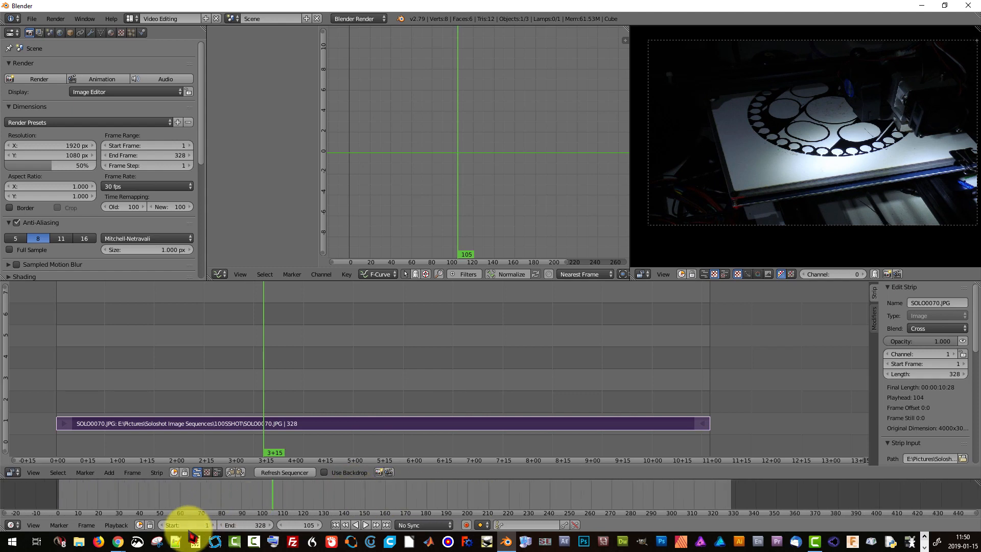
- Play the image strip briefly, stop it, and return the playhead to frame 1
left_click(365, 525)
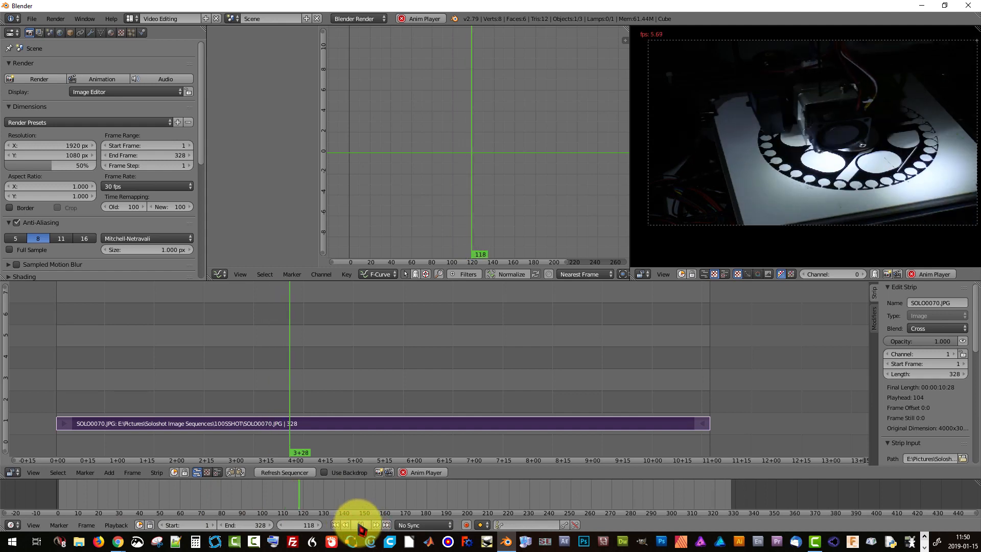
left_click(359, 527)
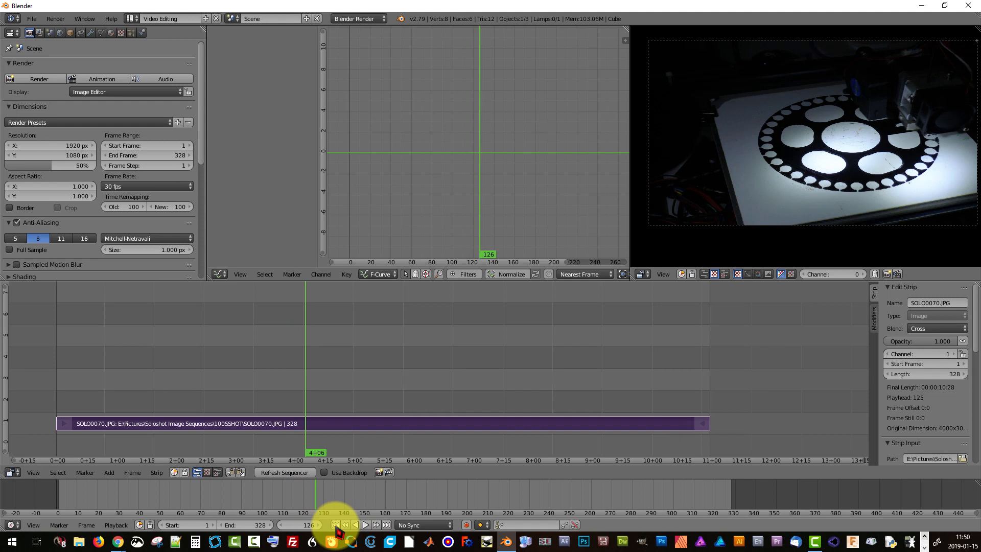
left_click(335, 525)
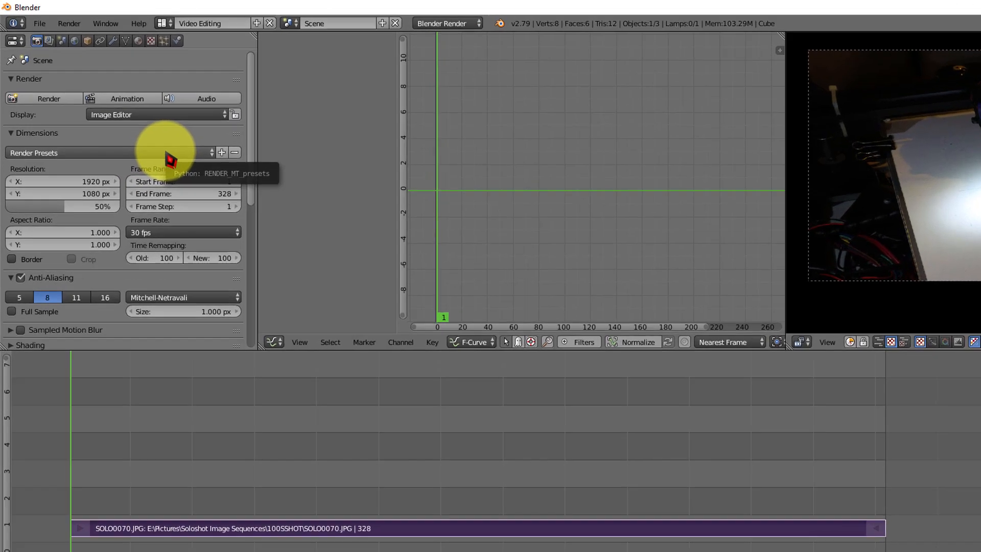
- Apply the HDTV 1080p render preset and set the output file format to FFmpeg video
left_click(137, 128)
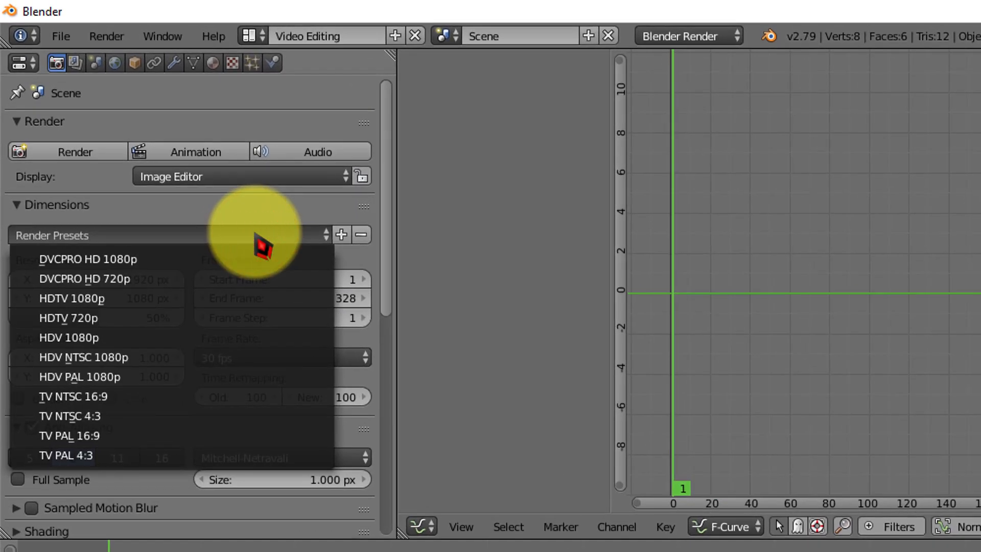
left_click(123, 298)
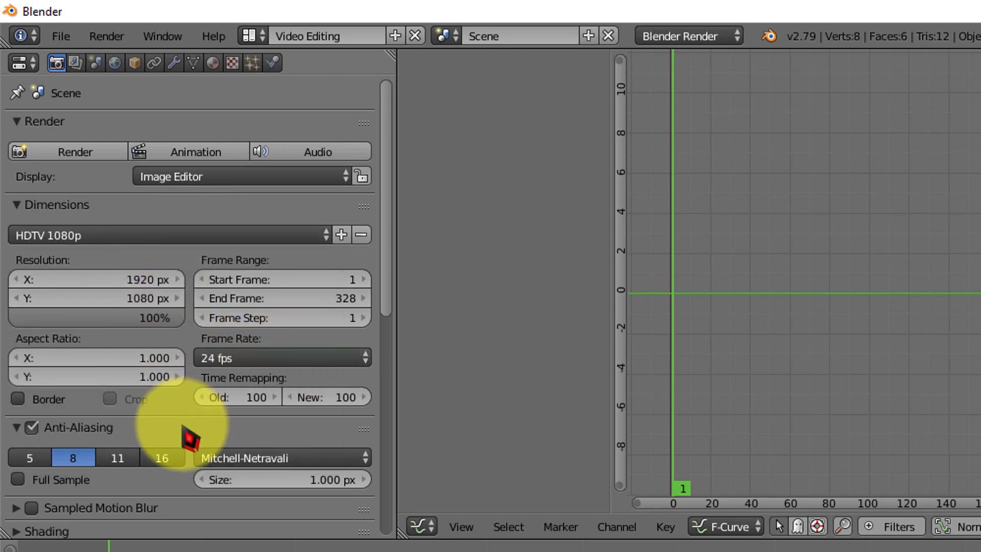
scroll(190, 438, "down", 5)
scroll(190, 438, "up", 2)
scroll(190, 438, "down", 3)
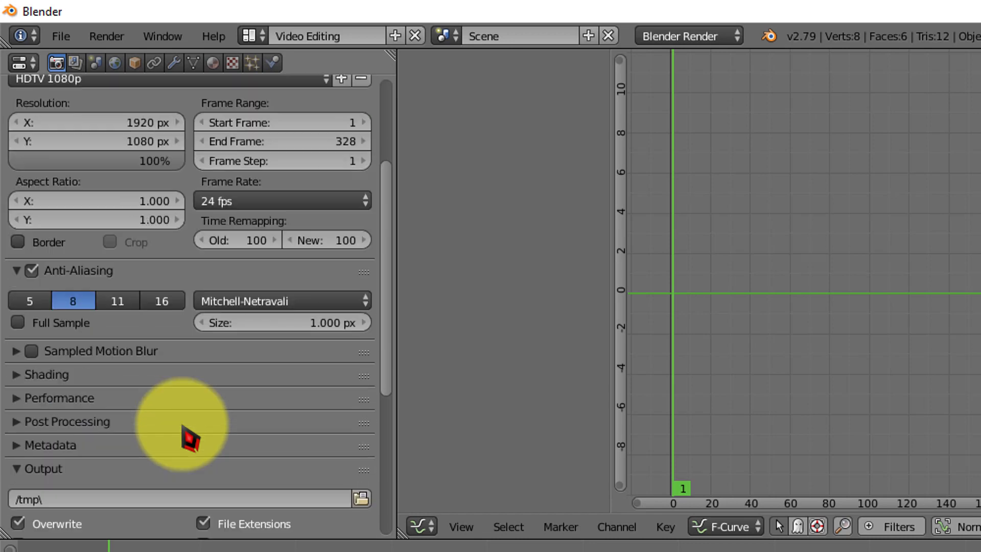
scroll(28, 459, "down", 9)
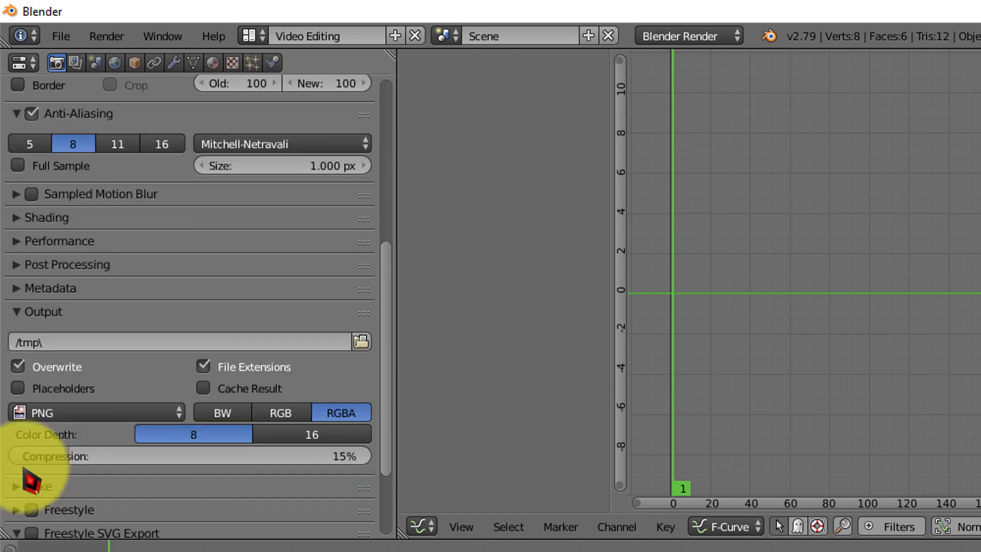
left_click(132, 335)
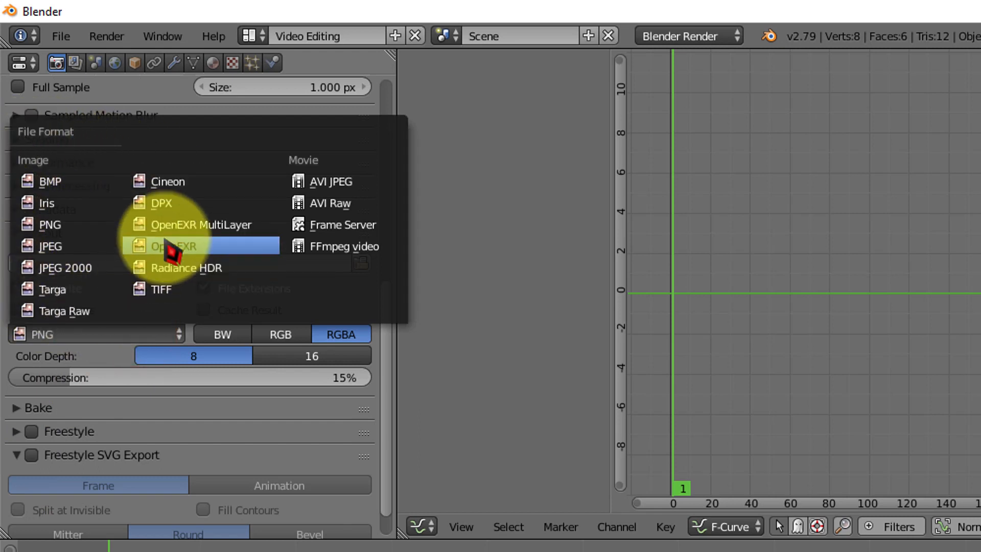
left_click(325, 248)
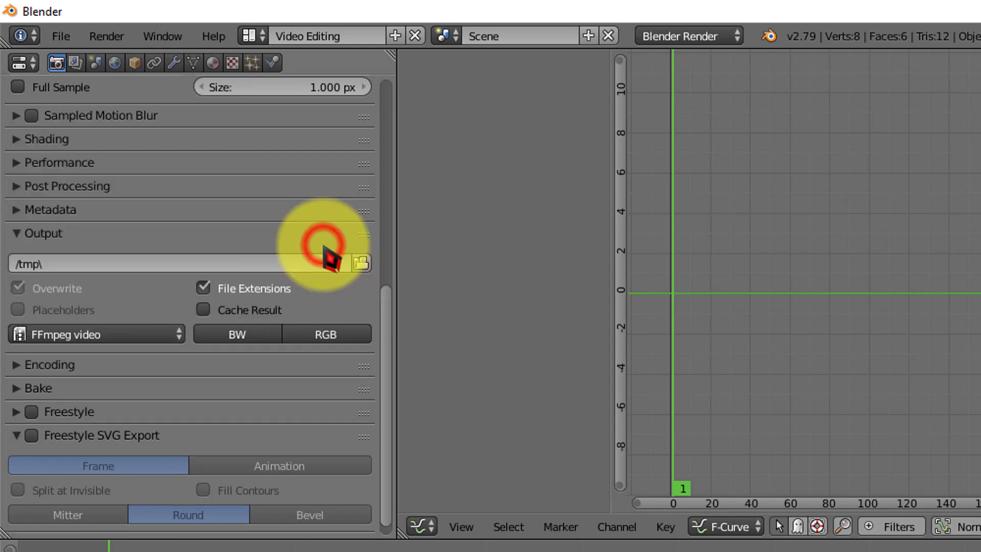
- Expand the encoding settings, look over the encoding presets without applying one, and set the container to MPEG-4
left_click(20, 369)
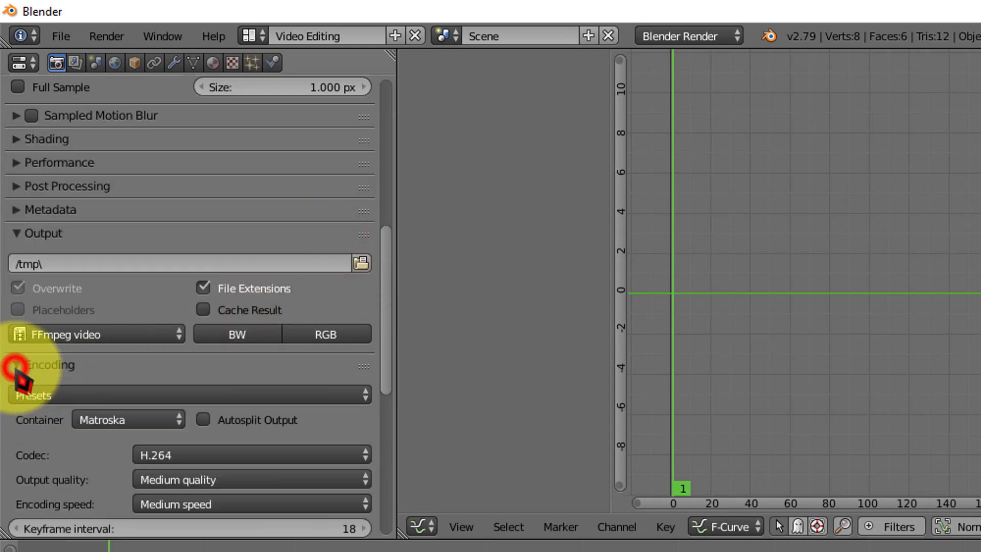
left_click(95, 390)
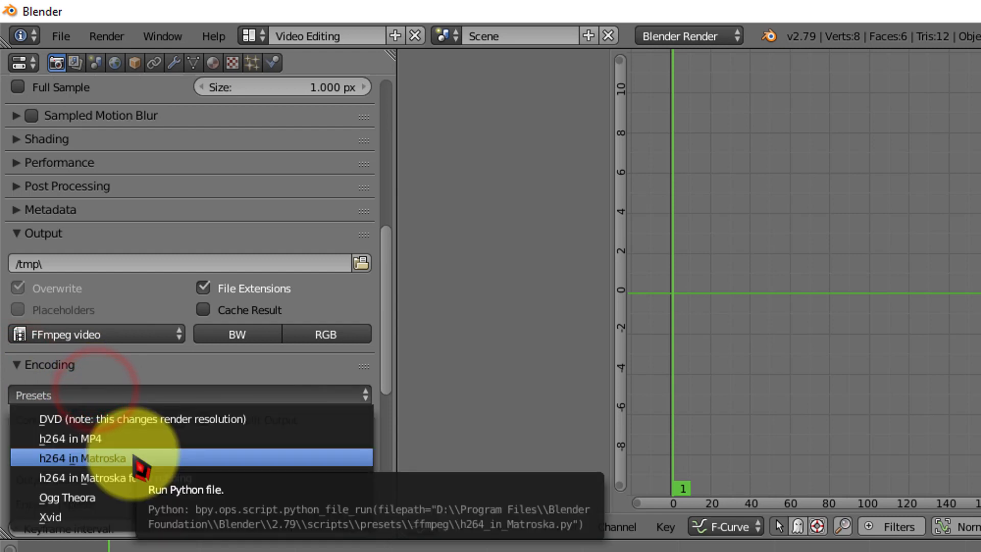
left_click(234, 357)
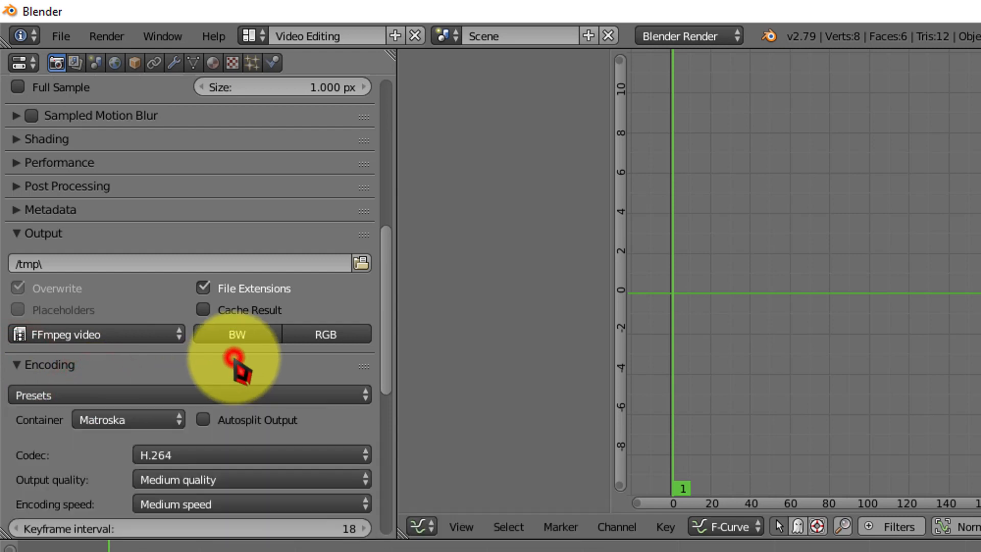
left_click(177, 418)
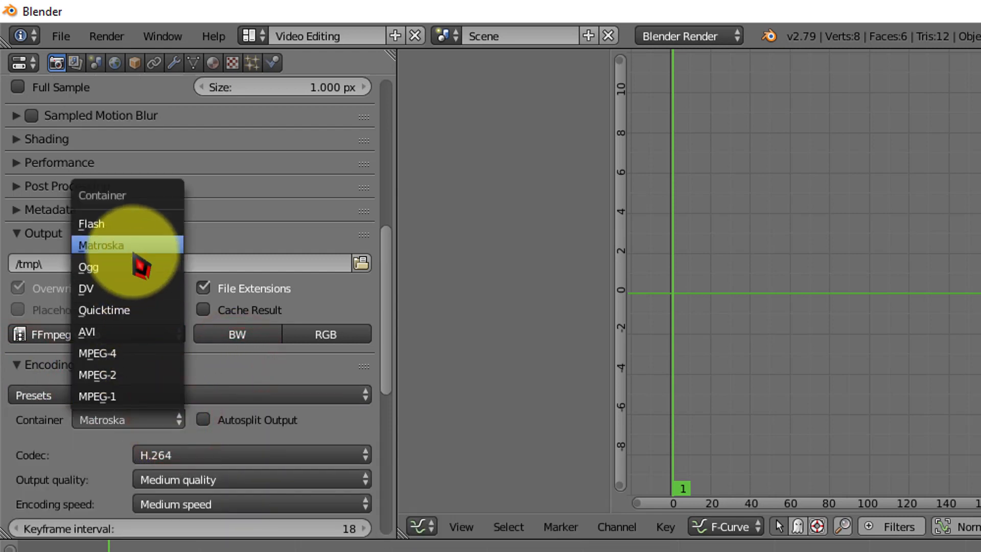
left_click(125, 352)
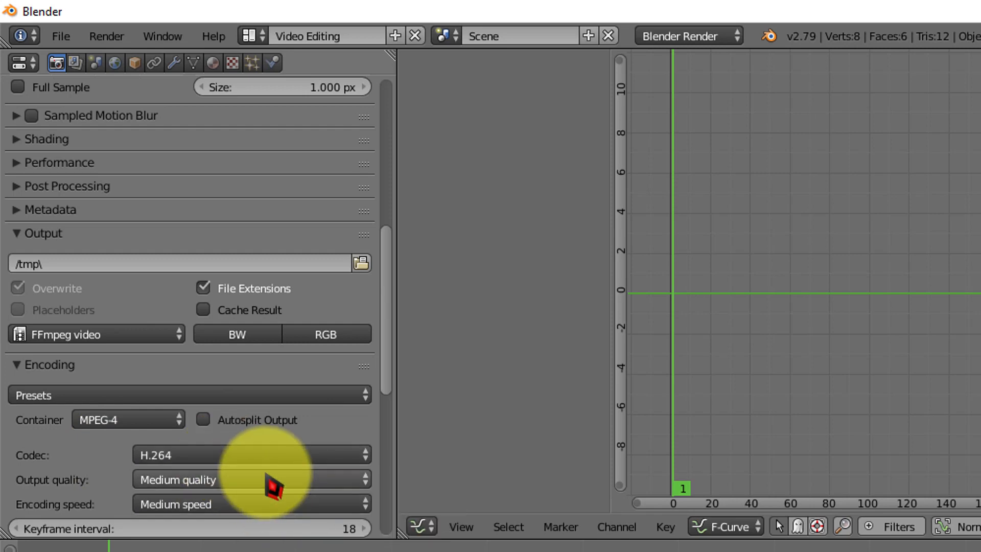
- Examine the H.264 codec, output quality, encoding speed, bitrate and audio codec settings for the MPEG-4 output
scroll(273, 485, "down", 5)
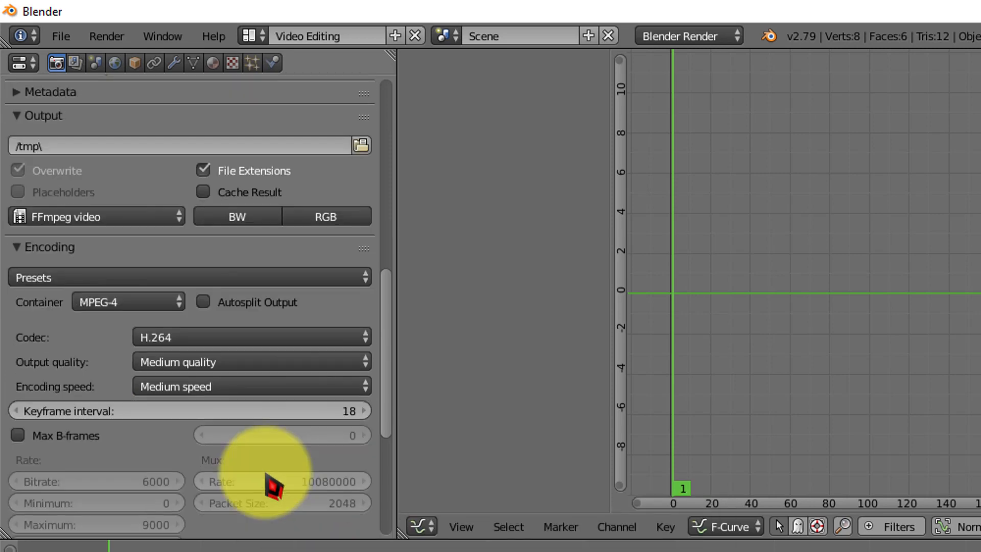
scroll(274, 485, "up", 2)
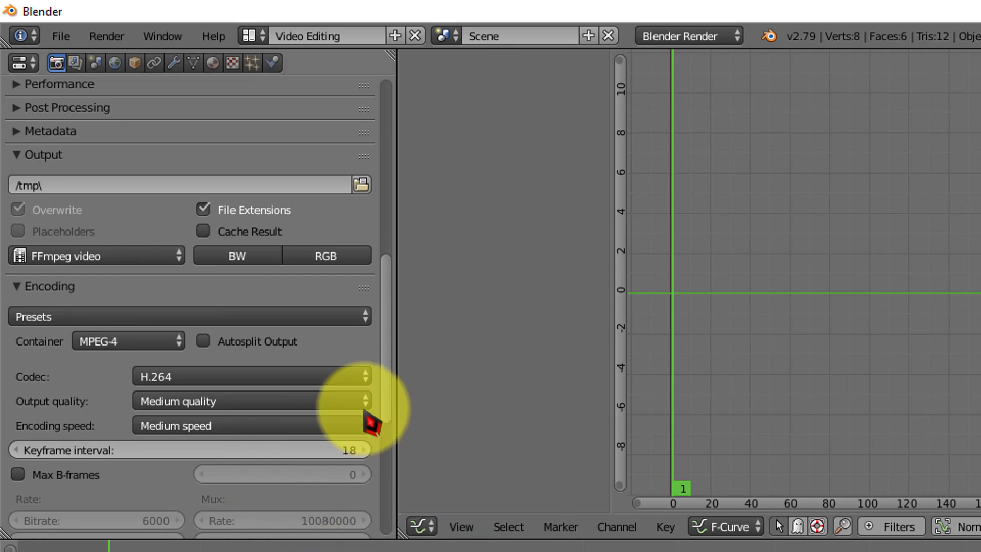
scroll(347, 398, "down", 7)
scroll(332, 370, "down", 5)
scroll(332, 367, "up", 20)
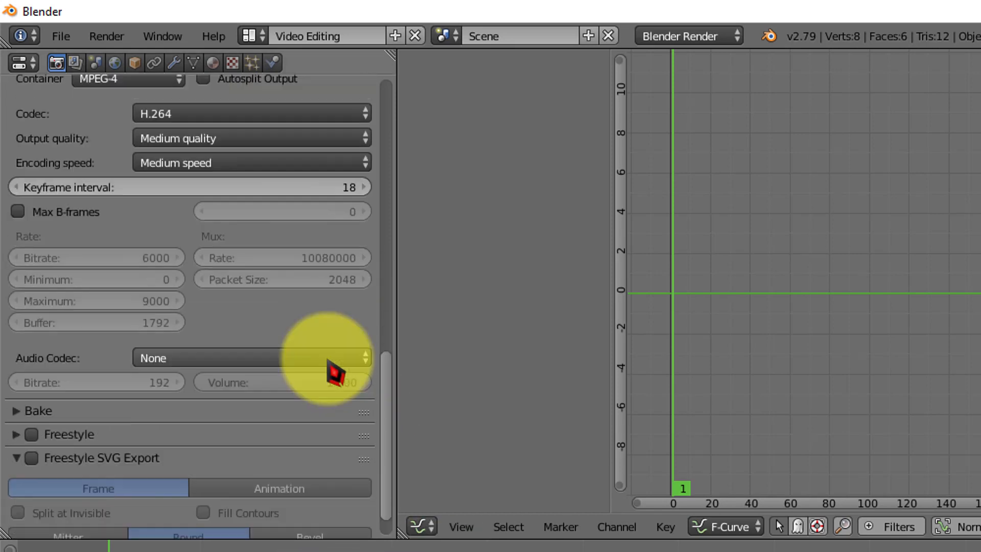
scroll(328, 368, "up", 9)
scroll(329, 368, "down", 20)
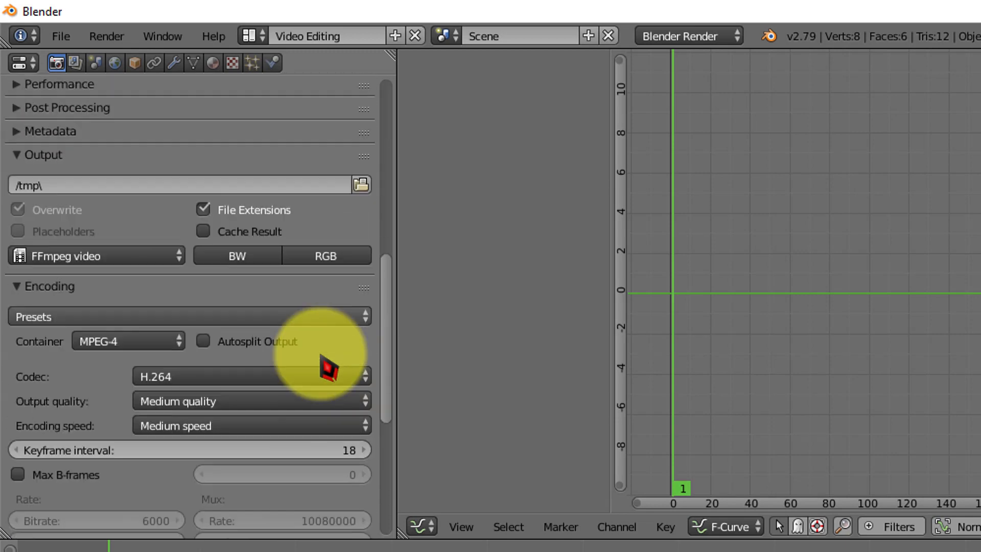
scroll(329, 368, "down", 5)
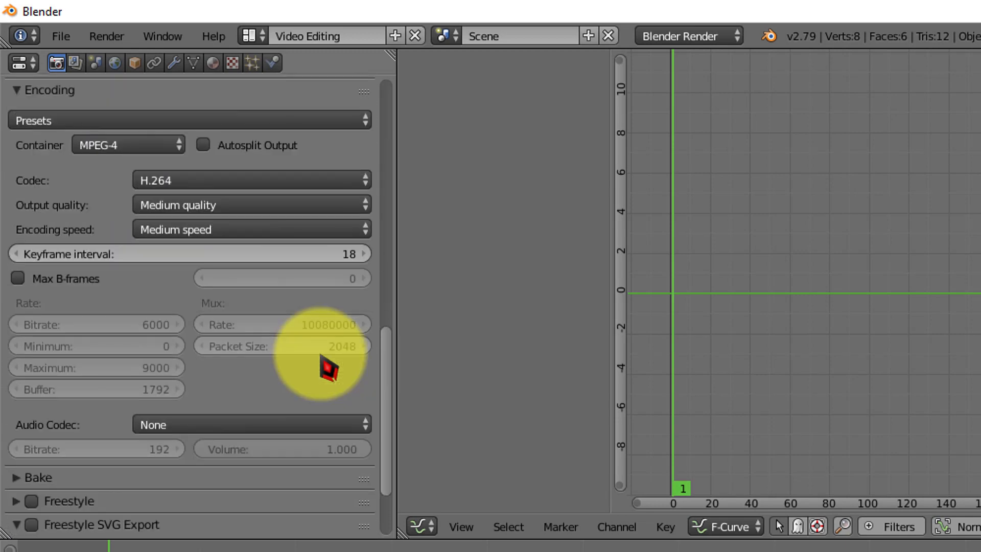
scroll(328, 368, "up", 15)
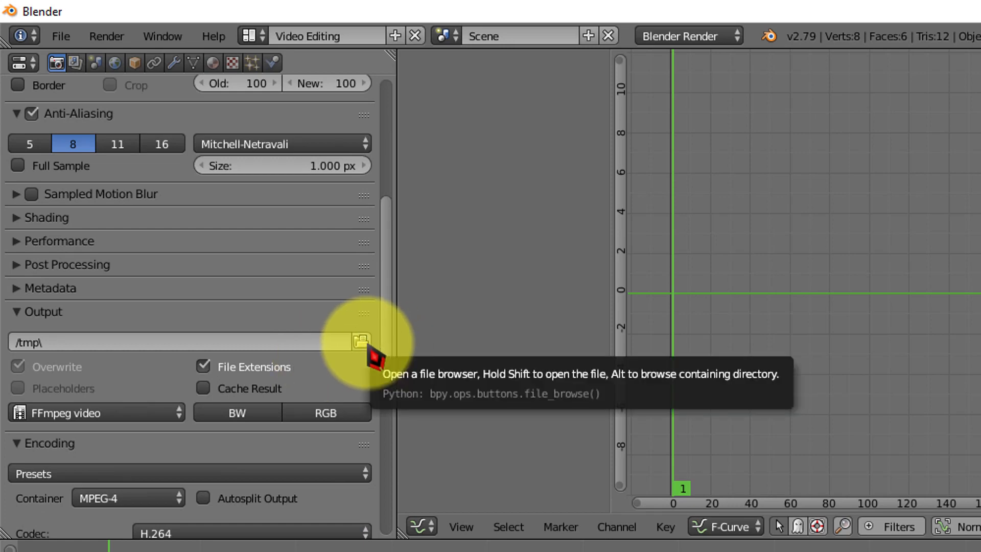
- Save the project as 3DprintTest.blend in E:\Pictures\Soloshot Image Sequences
left_click(54, 40)
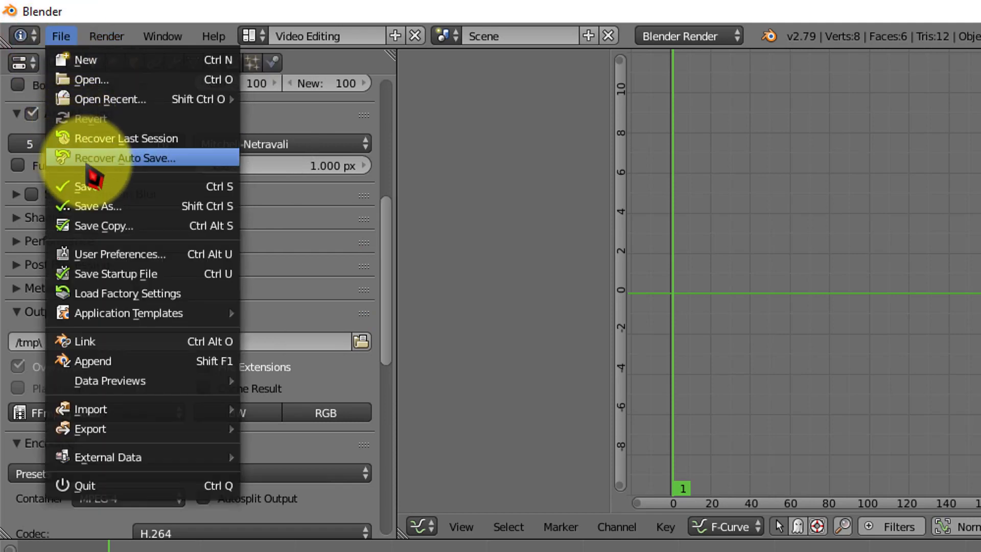
left_click(87, 202)
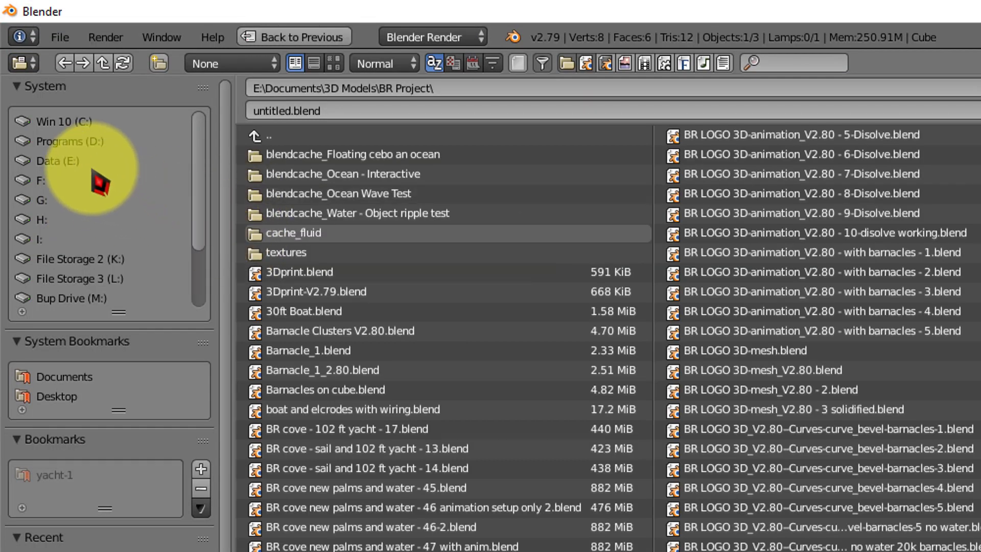
left_click(58, 160)
left_click(288, 370)
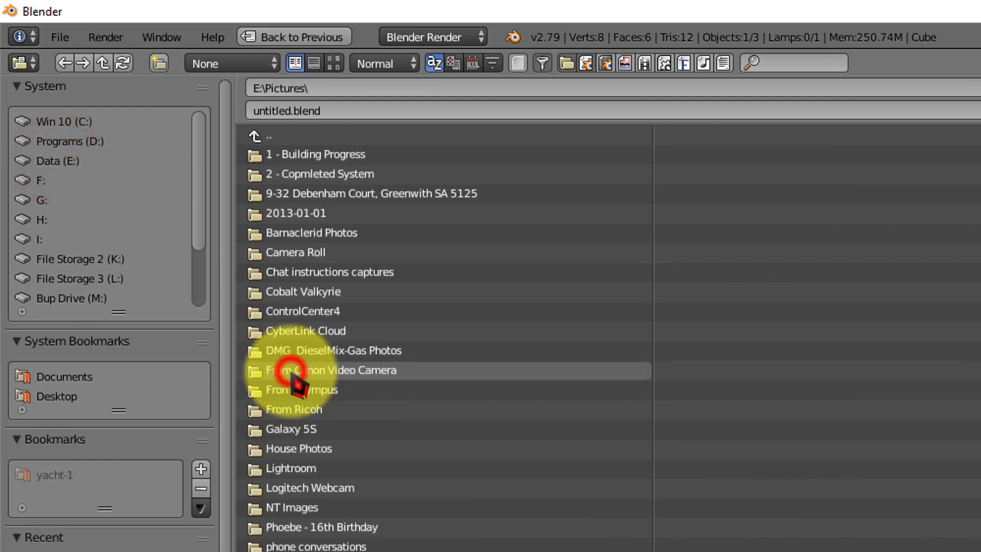
left_click(358, 551)
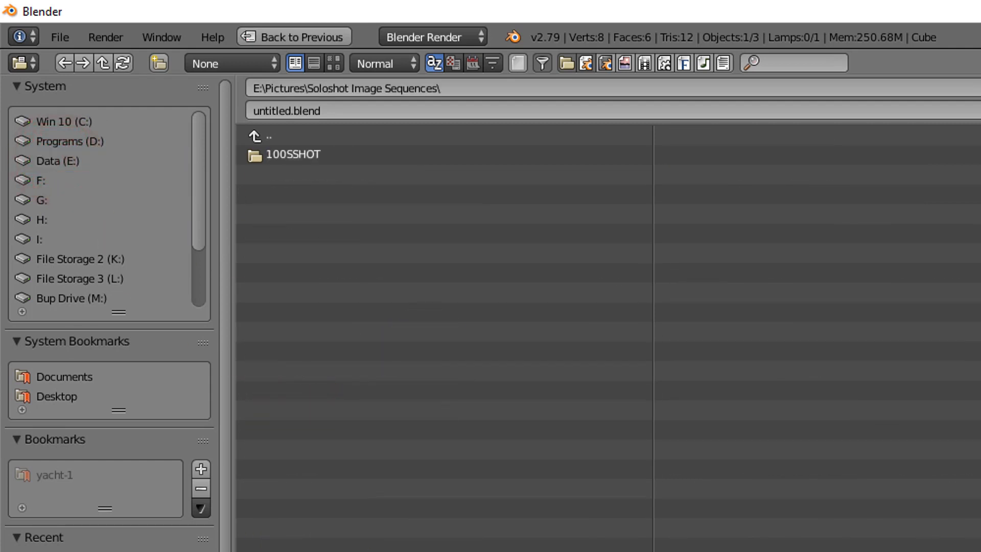
left_click(374, 108)
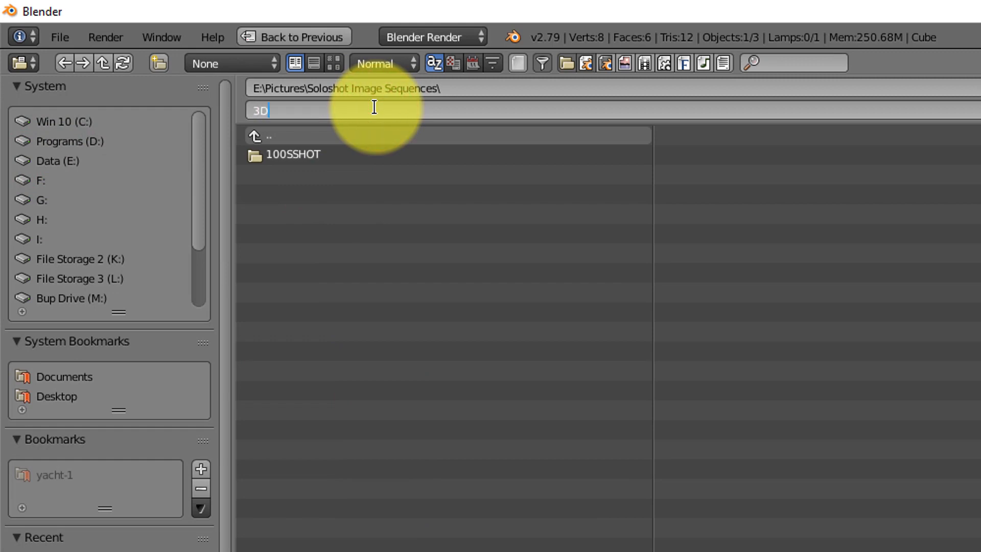
type("3DprintTe")
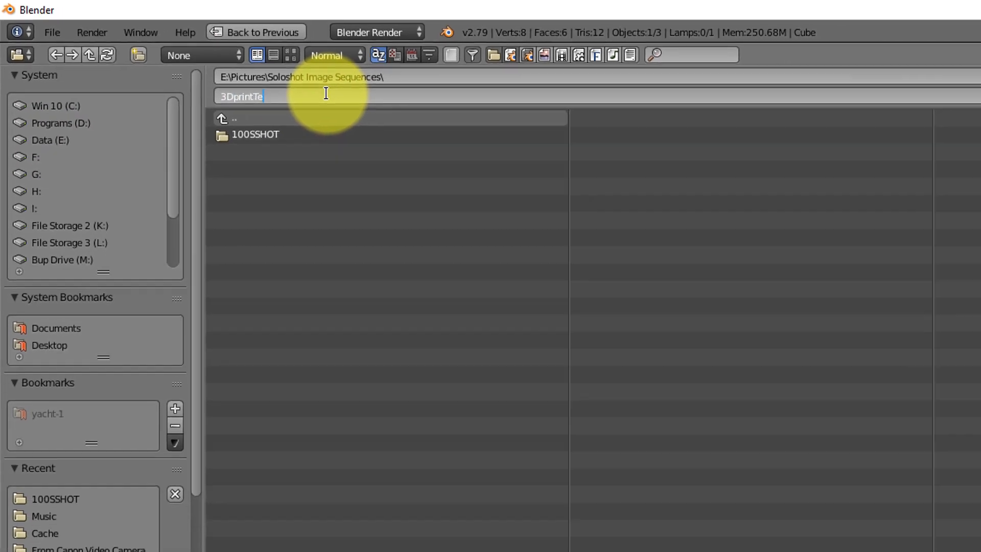
type("st.blend")
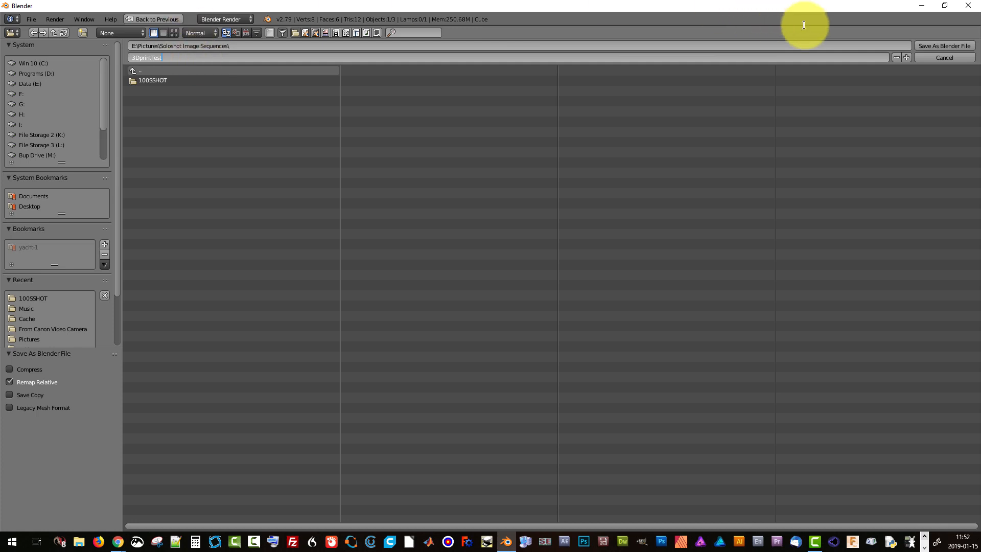
left_click(936, 47)
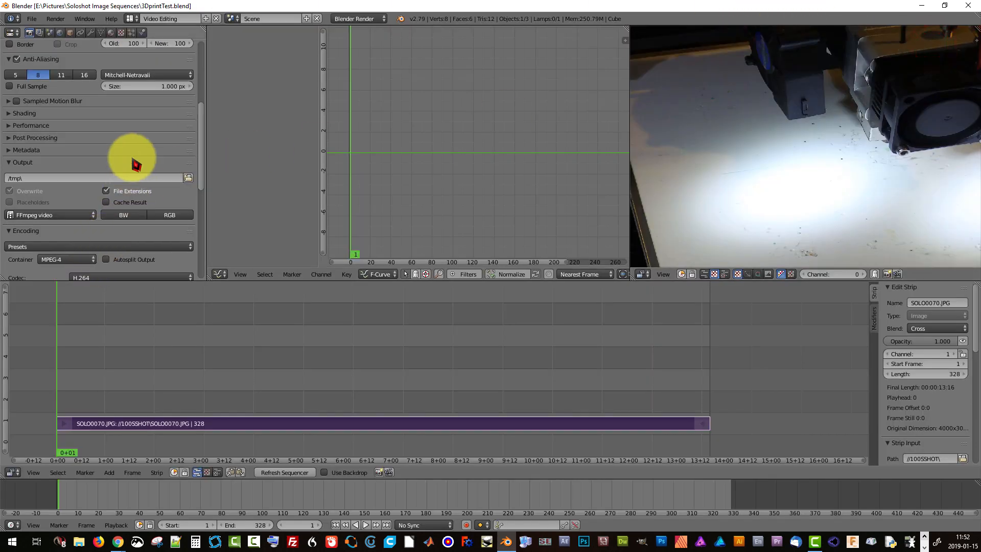
- Set the render output path to E:\Pictures\Soloshot Image Sequences\3DtimeLaps
left_click(187, 178)
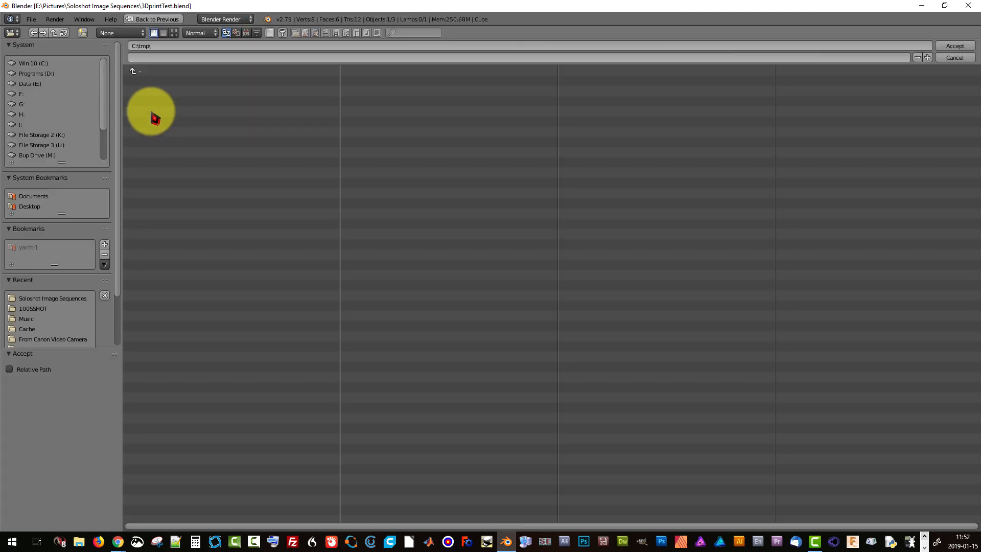
left_click(33, 84)
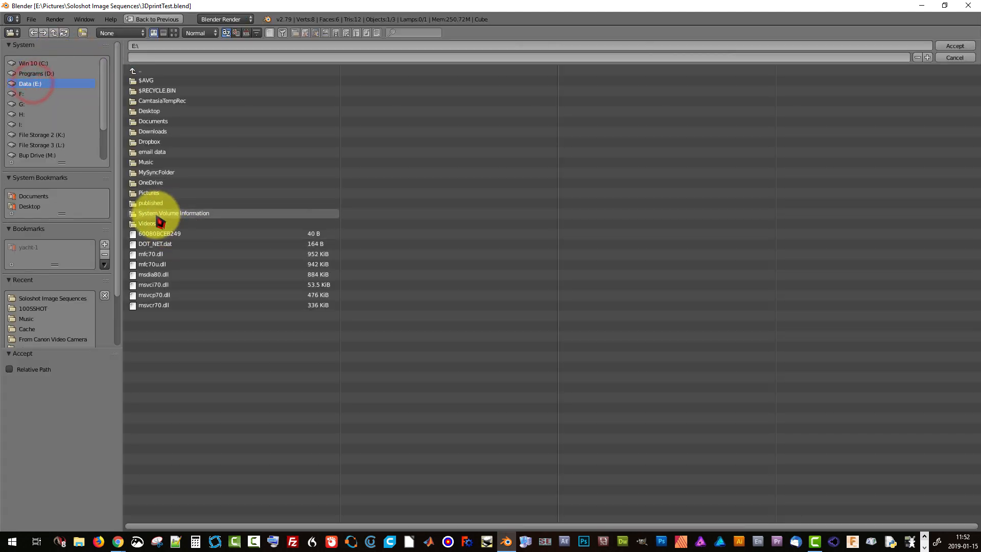
left_click(162, 194)
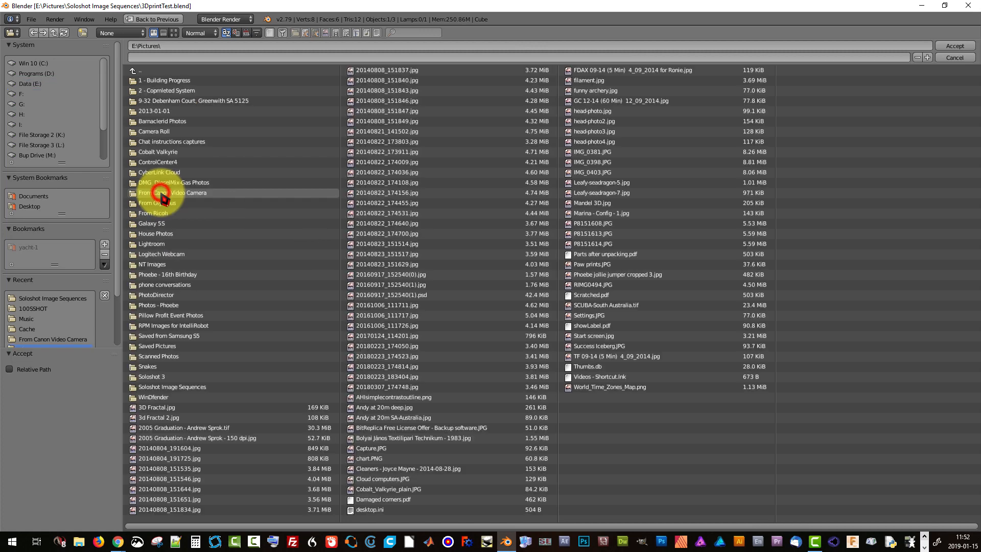
left_click(161, 386)
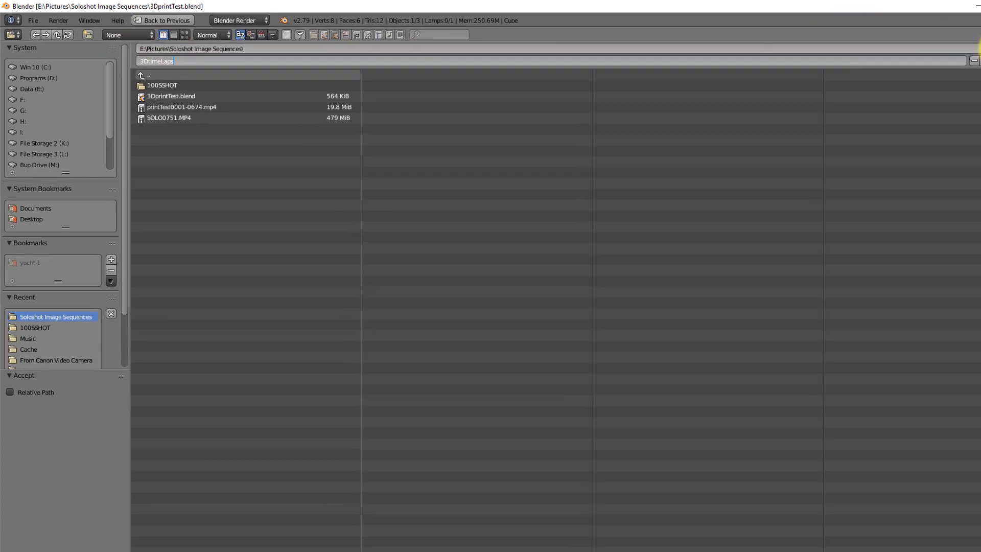
left_click(980, 48)
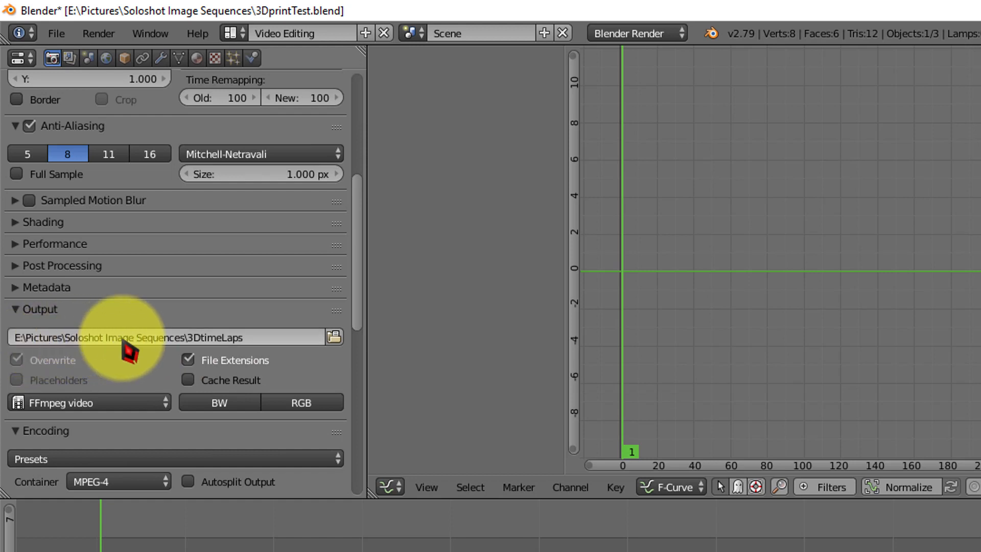
- Look over the render dimensions and the commands available for rendering the animation
scroll(212, 410, "up", 10)
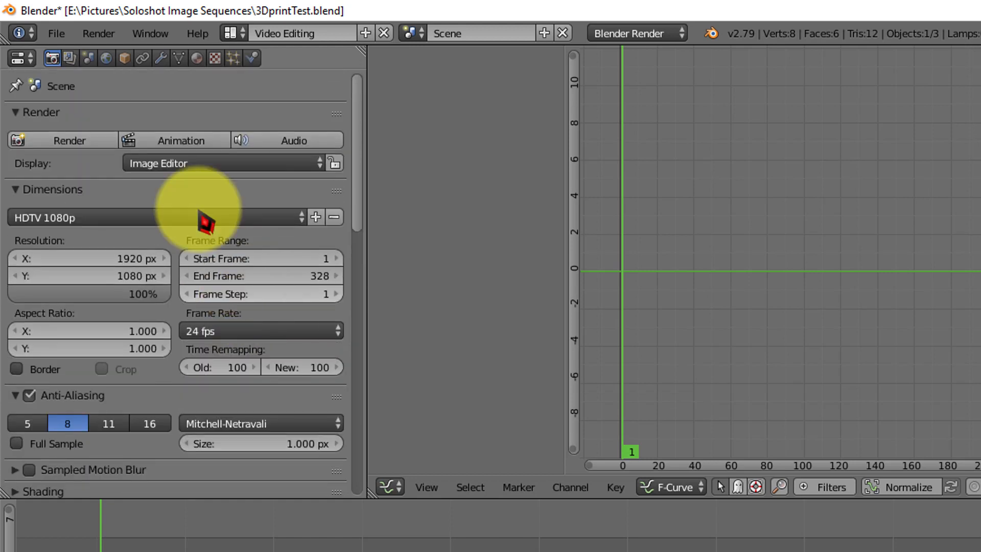
left_click(179, 145)
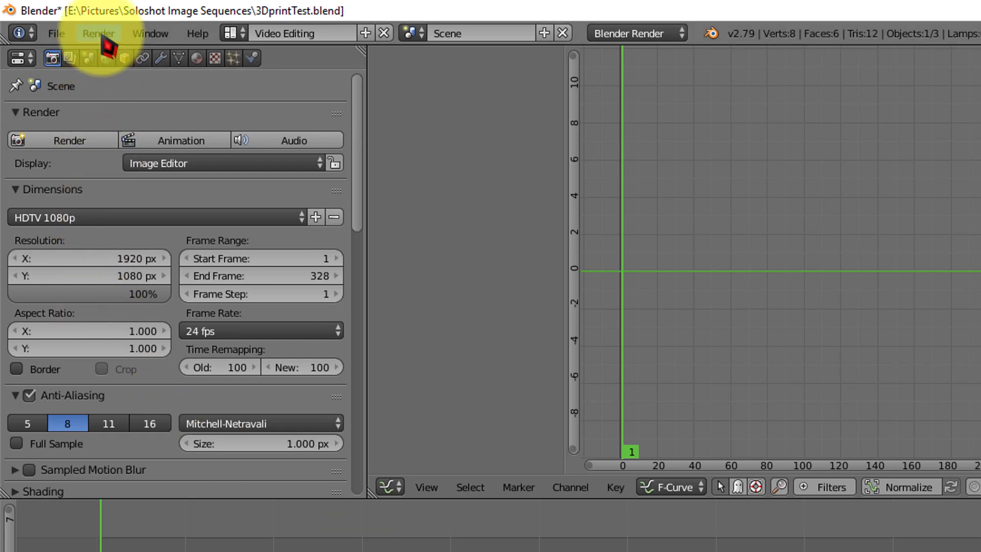
left_click(102, 32)
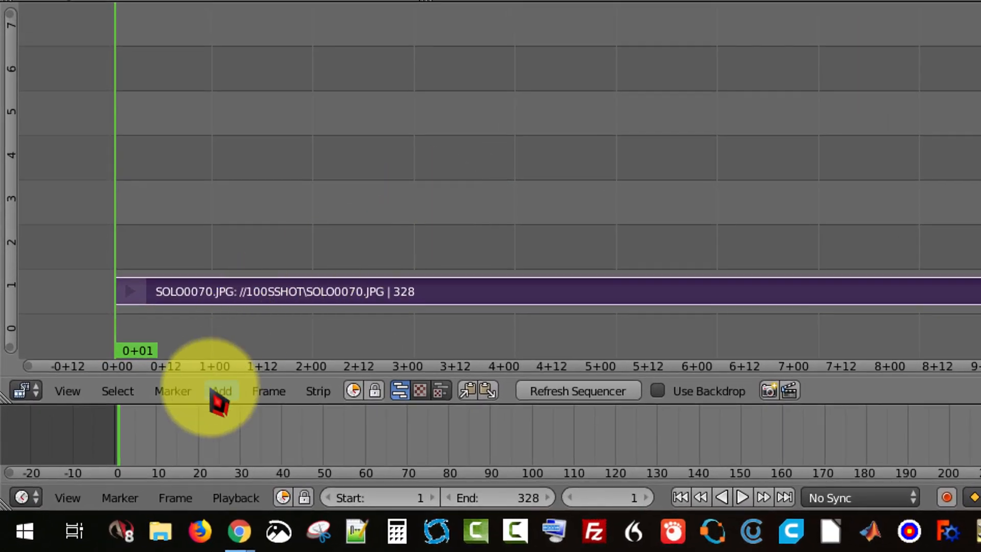
- Add Acid Rain.mp3 from the Music folder as a sound strip starting at frame 1
left_click(221, 394)
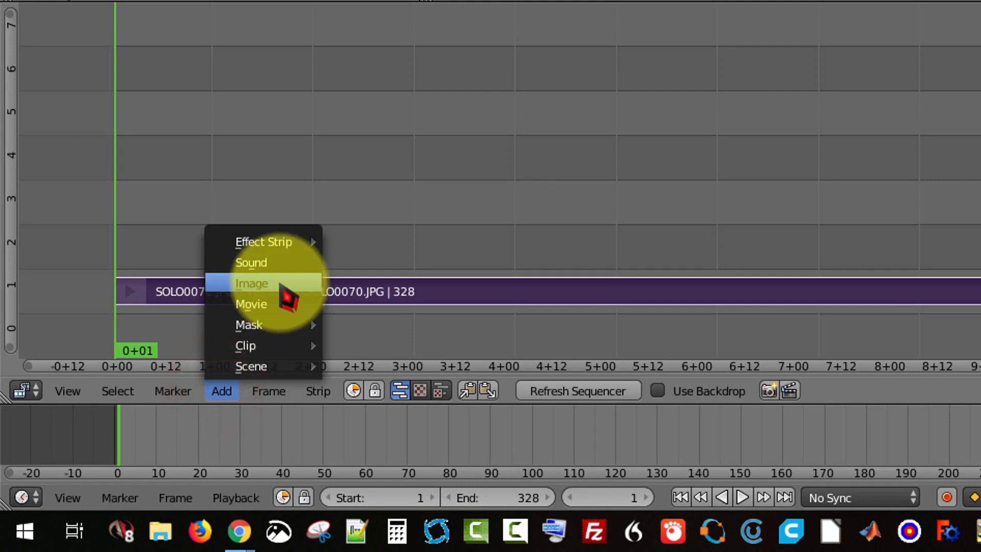
left_click(276, 266)
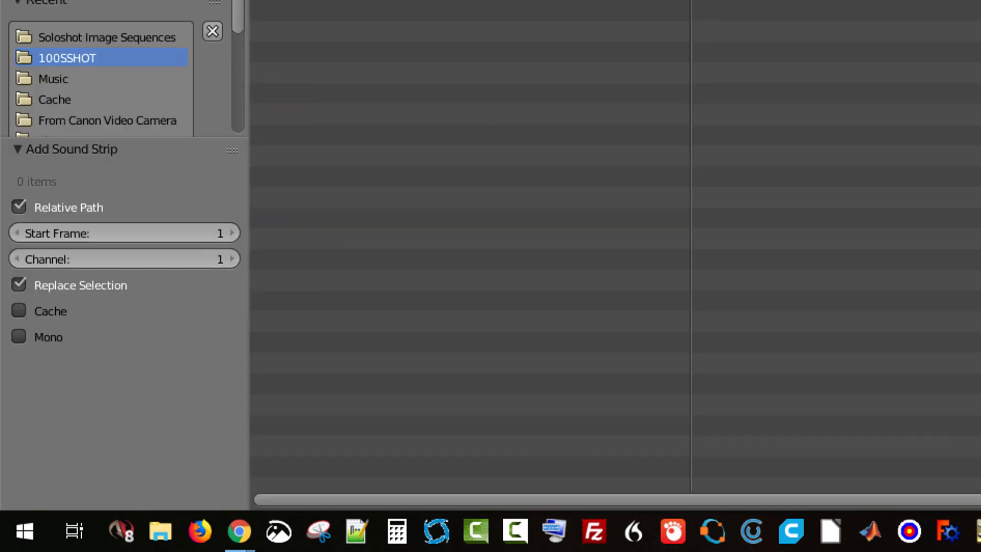
left_click(54, 78)
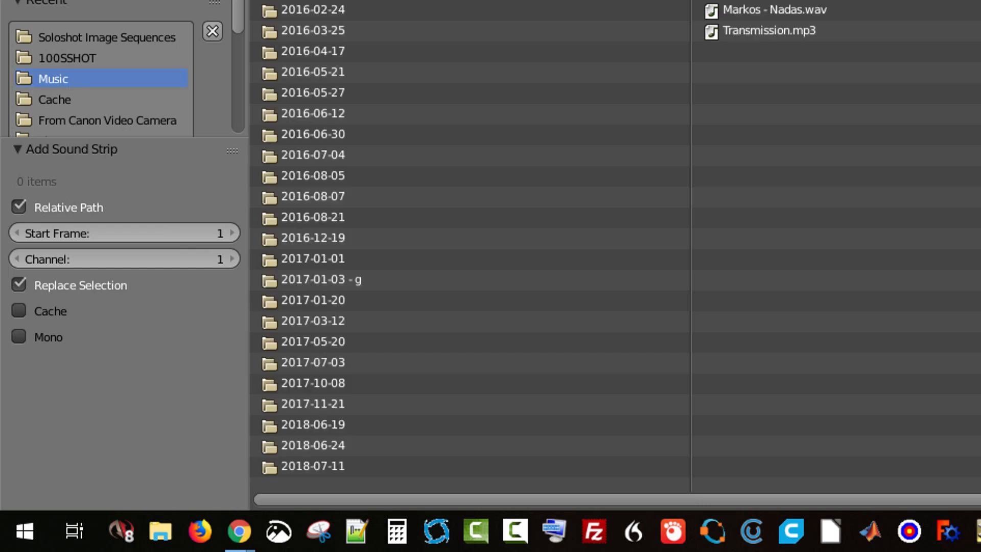
left_click(630, 83)
left_click(953, 42)
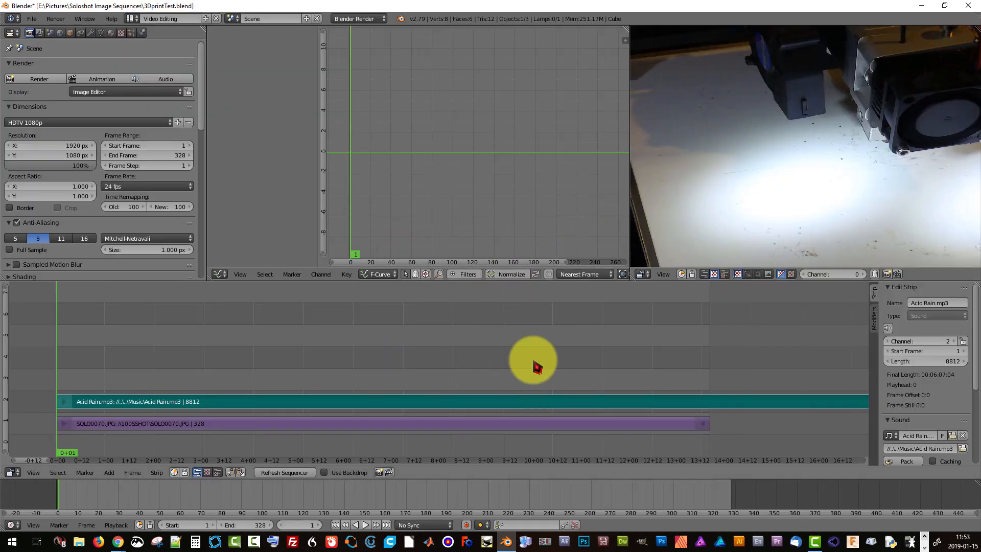
- Set the Acid Rain.mp3 sound strip's length to 328 frames to match the image strip
scroll(675, 354, "down", 3)
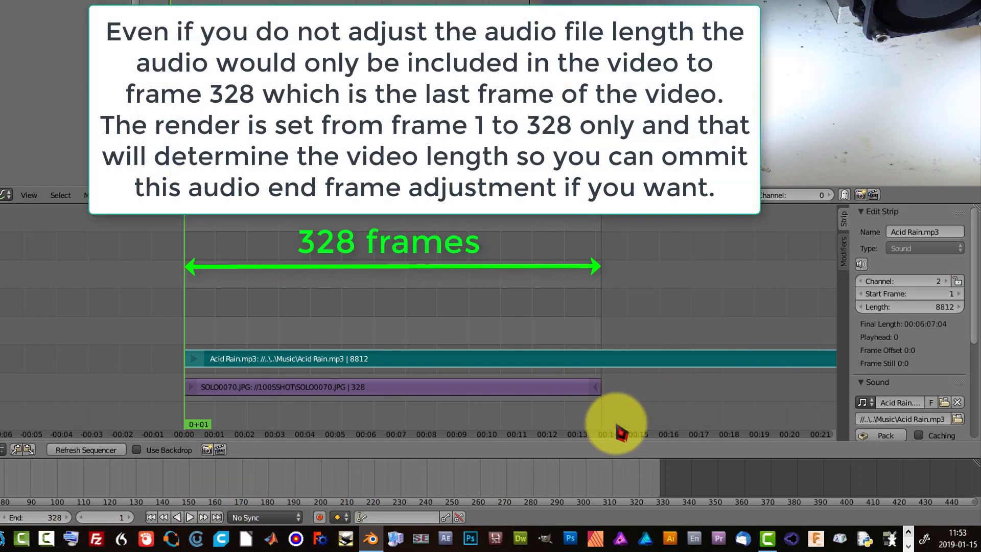
left_click(926, 307)
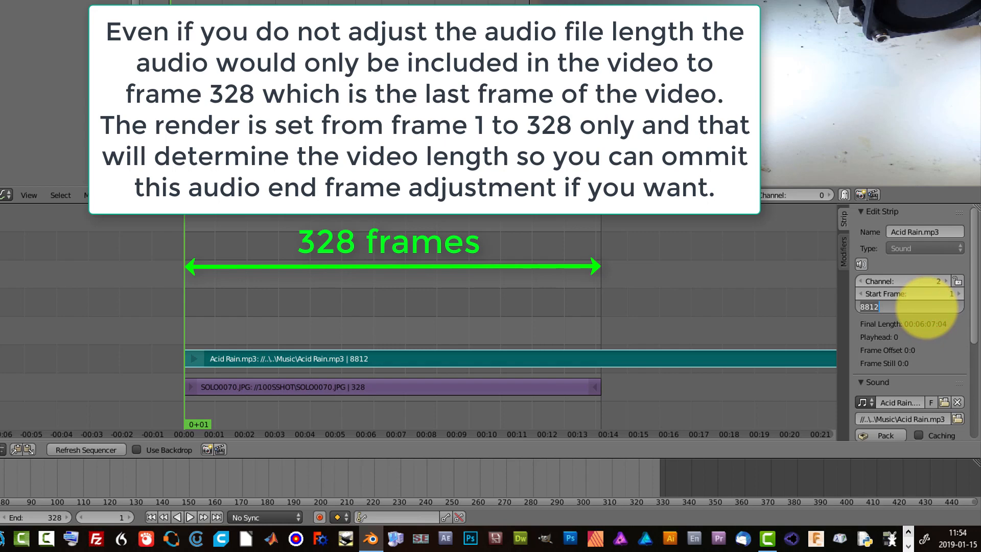
key("Return")
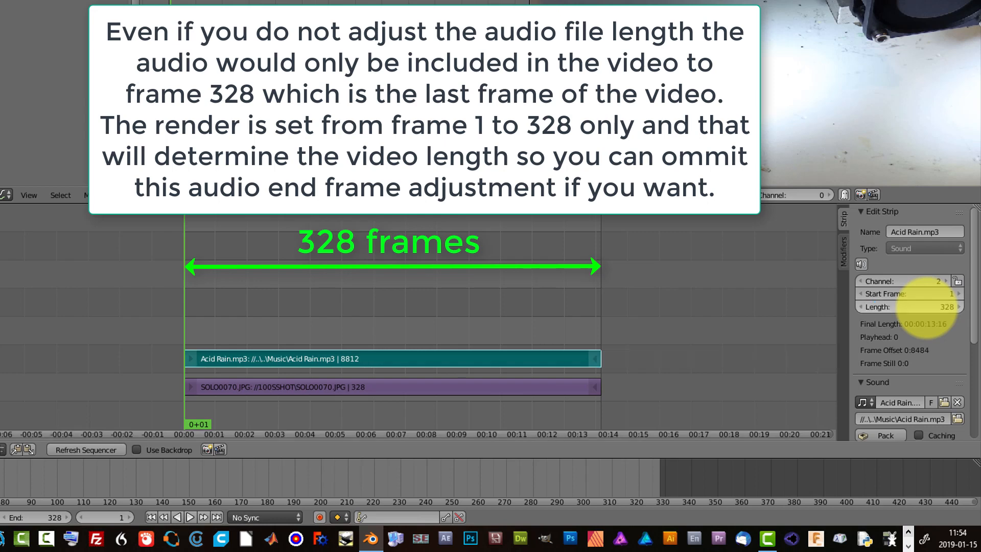
- Move the Acid Rain.mp3 sound strip up to channel 3 and back down to channel 1
scroll(443, 284, "up", 5)
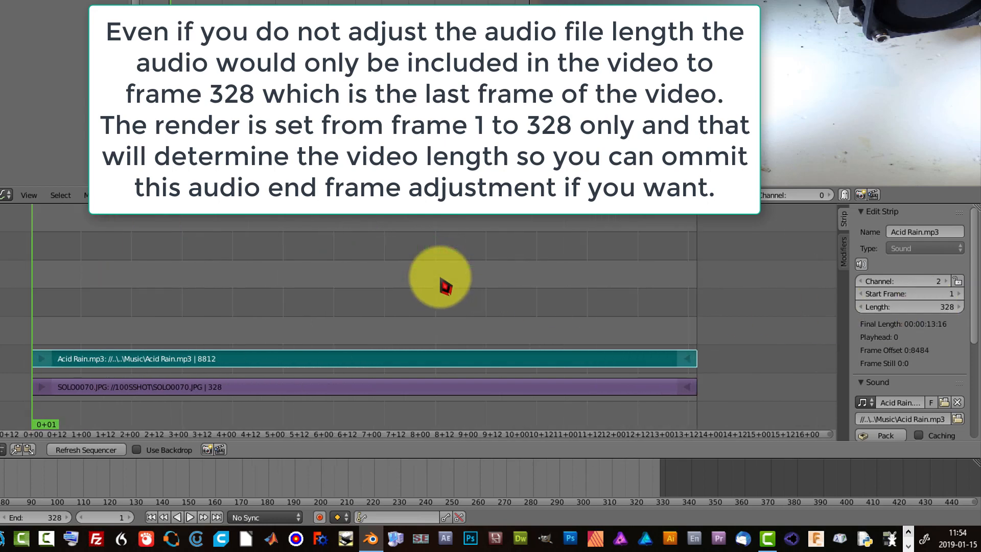
scroll(444, 286, "down", 1)
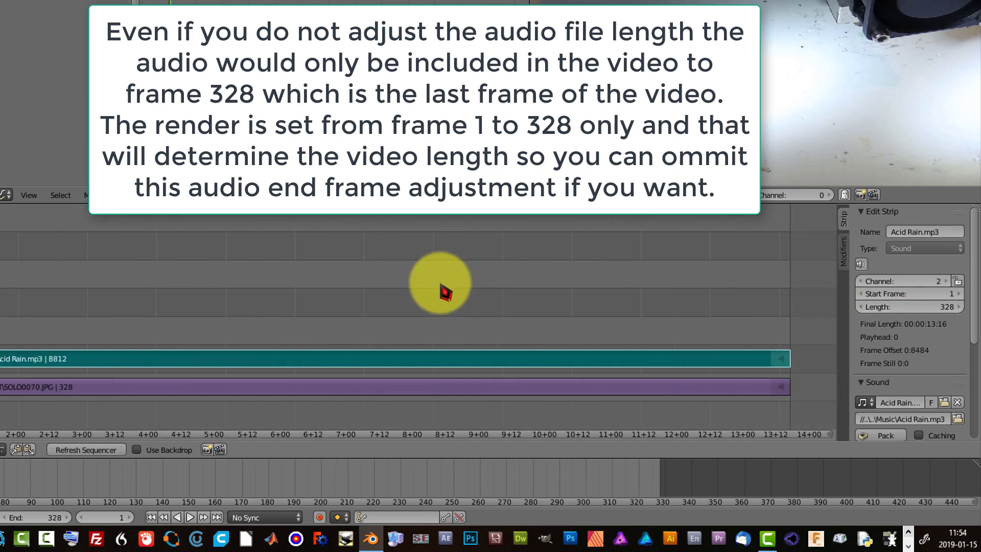
middle_click_drag(438, 282, 350, 281)
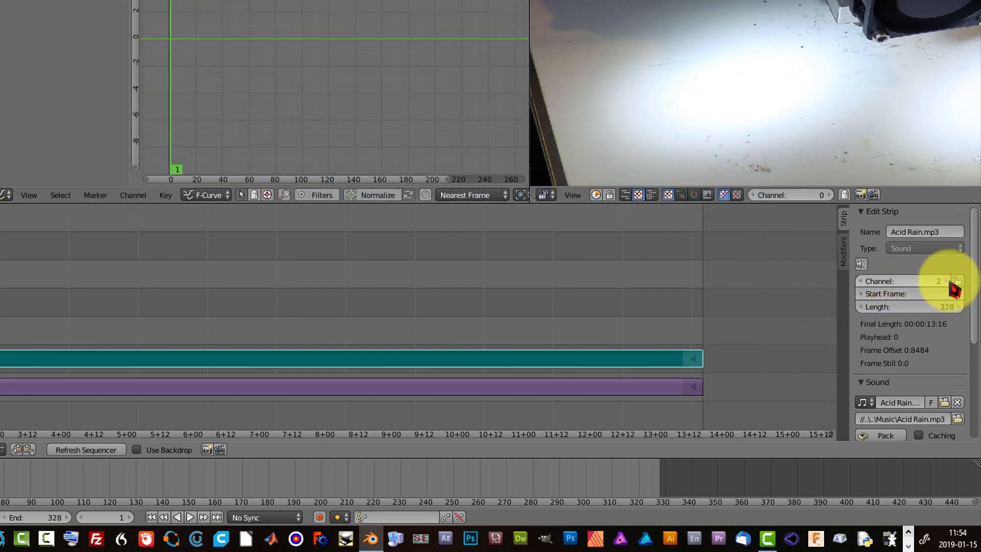
left_click(947, 278)
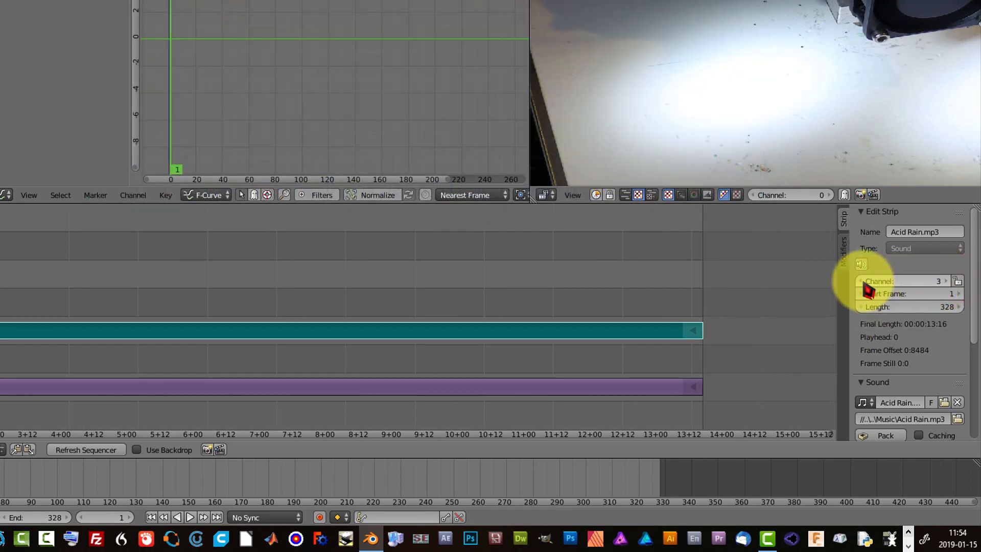
left_click(860, 279)
left_click(860, 278)
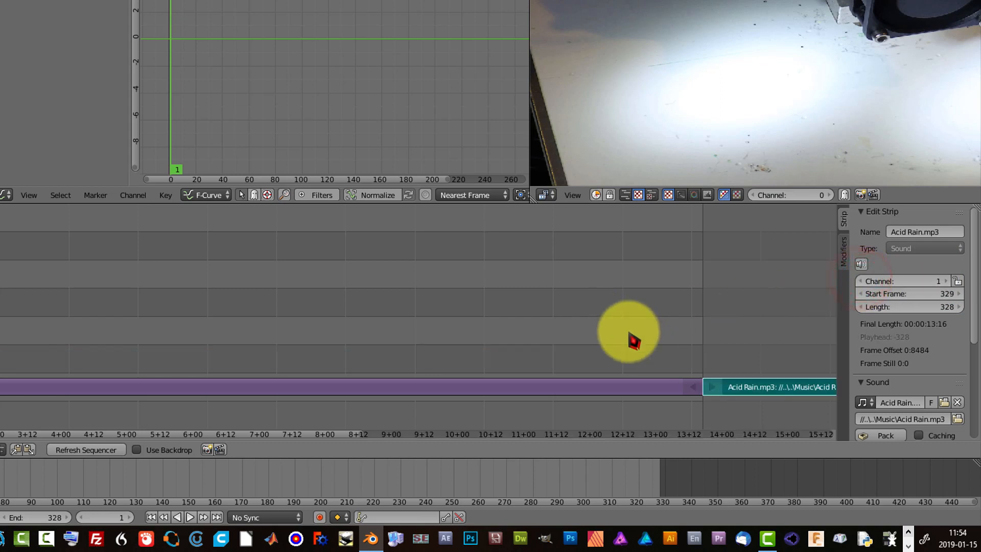
middle_click_drag(707, 339, 405, 331)
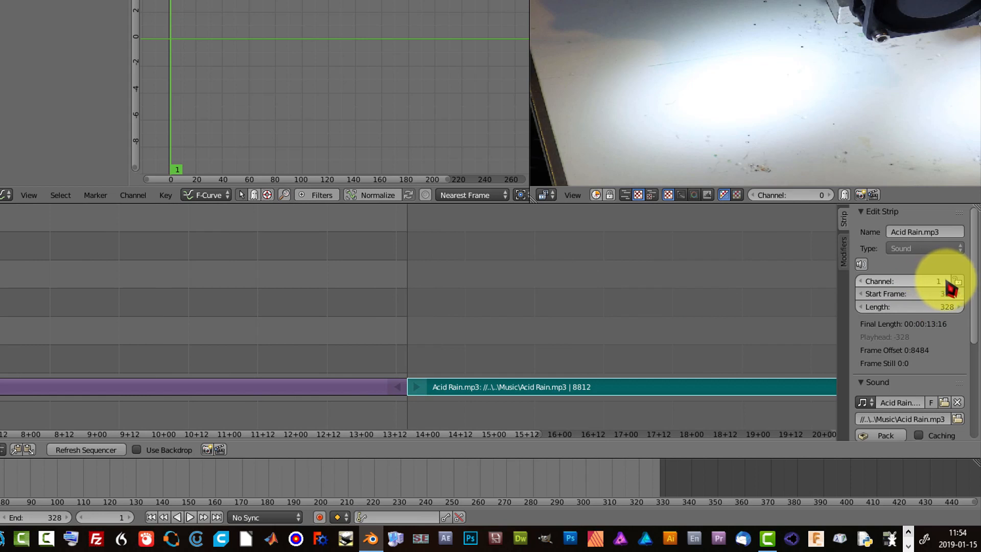
- Move the Acid Rain.mp3 sound strip to channel 2 and set its start frame to 1
left_click(947, 280)
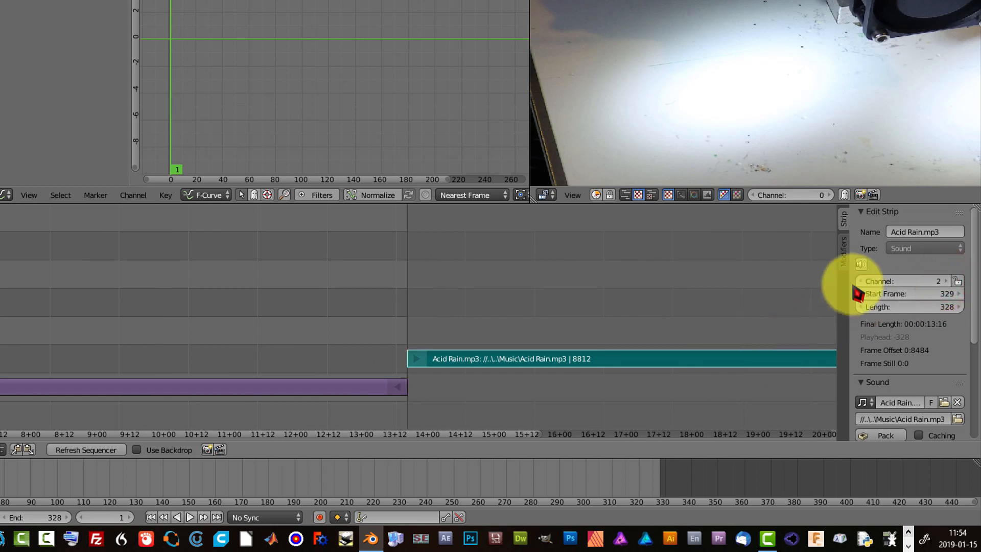
left_click(897, 294)
type("1")
key("Return")
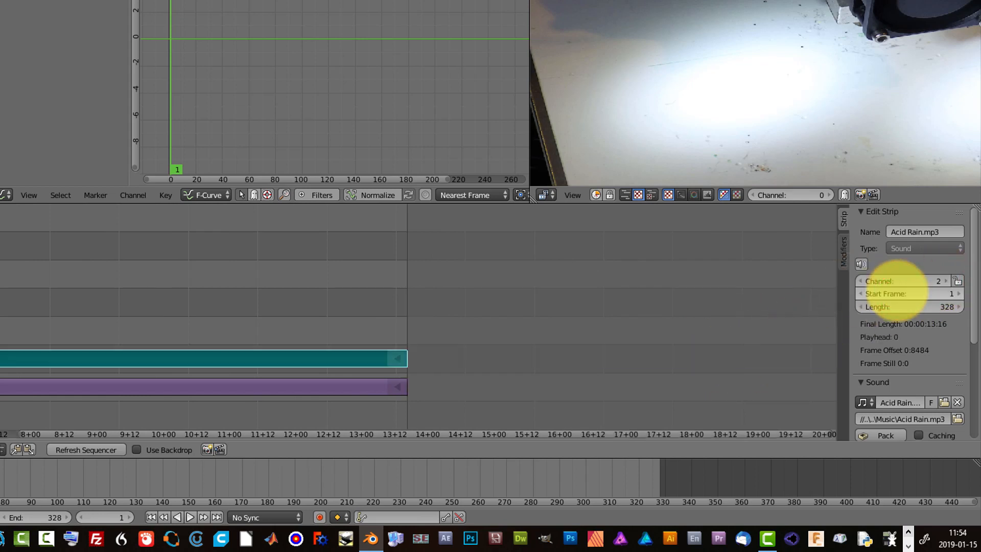
- Look over the sound strip's settings and play the sequence briefly from frame 1 to check the images with the audio
middle_click_drag(131, 298, 418, 271)
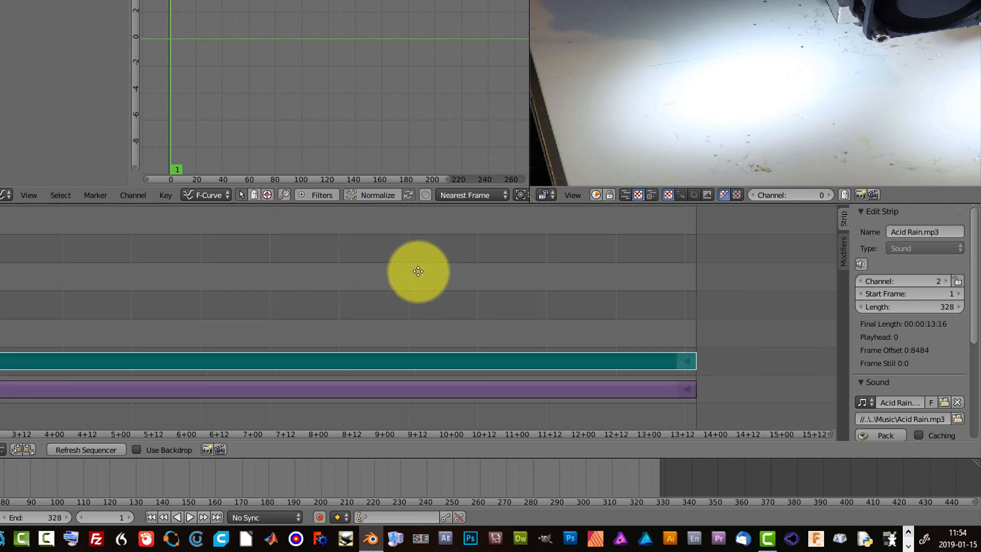
scroll(900, 309, "down", 2)
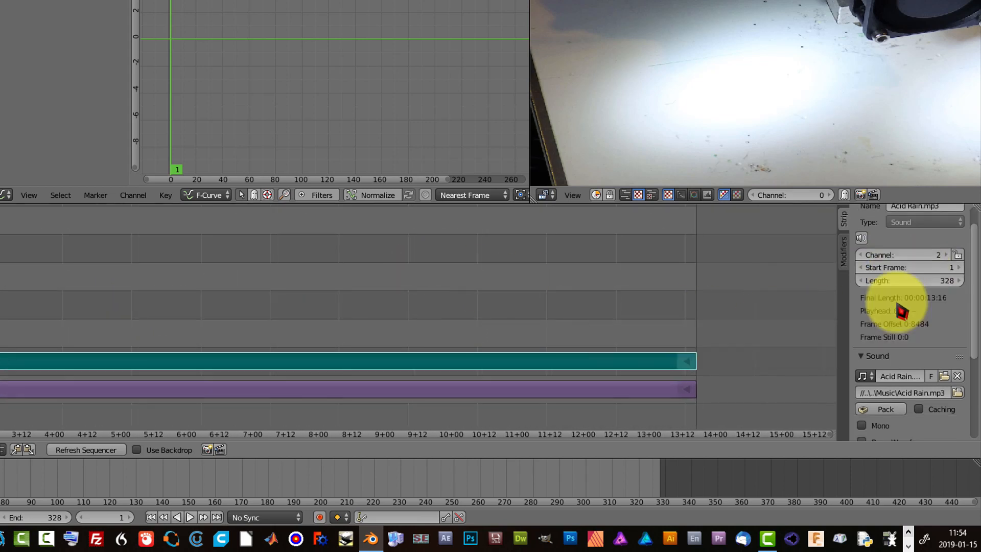
scroll(901, 309, "down", 10)
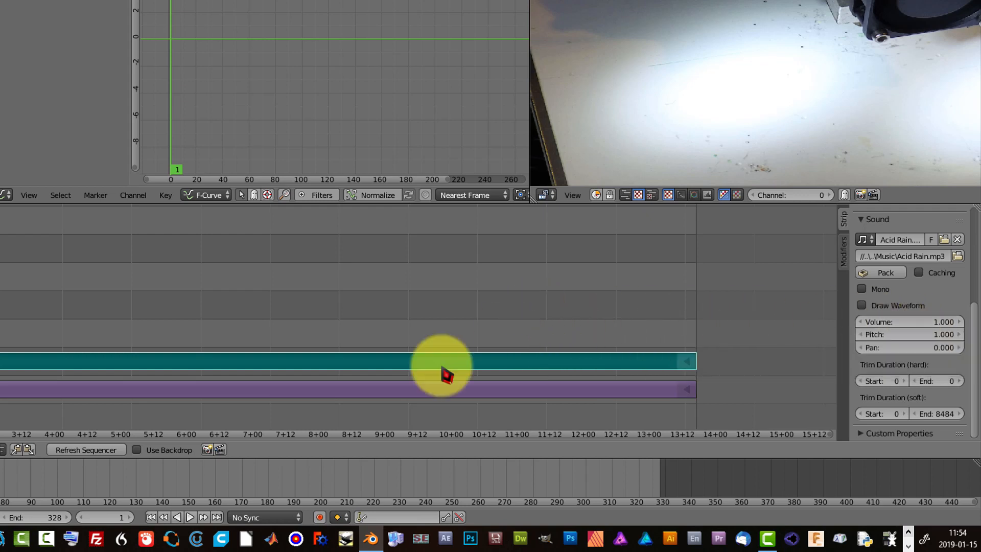
left_click(192, 517)
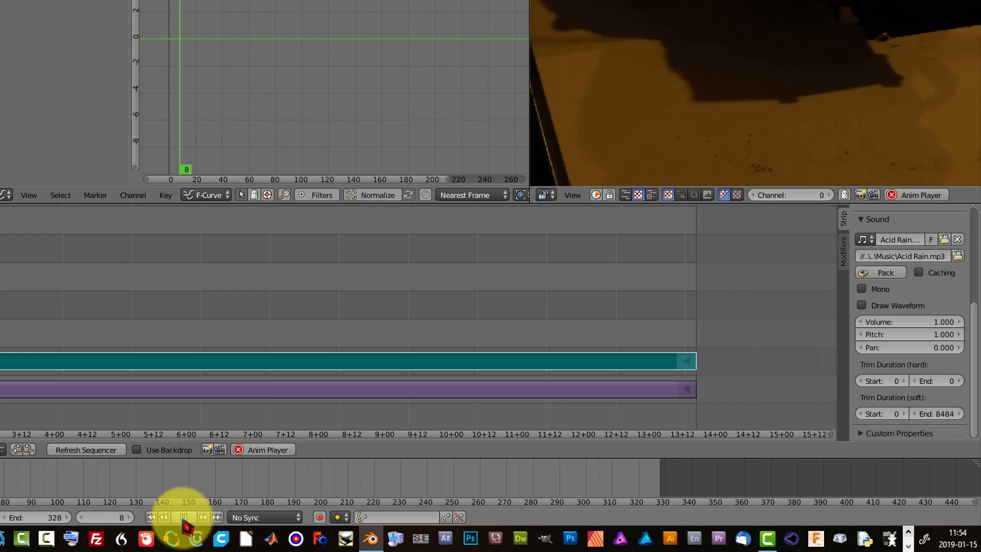
left_click(184, 518)
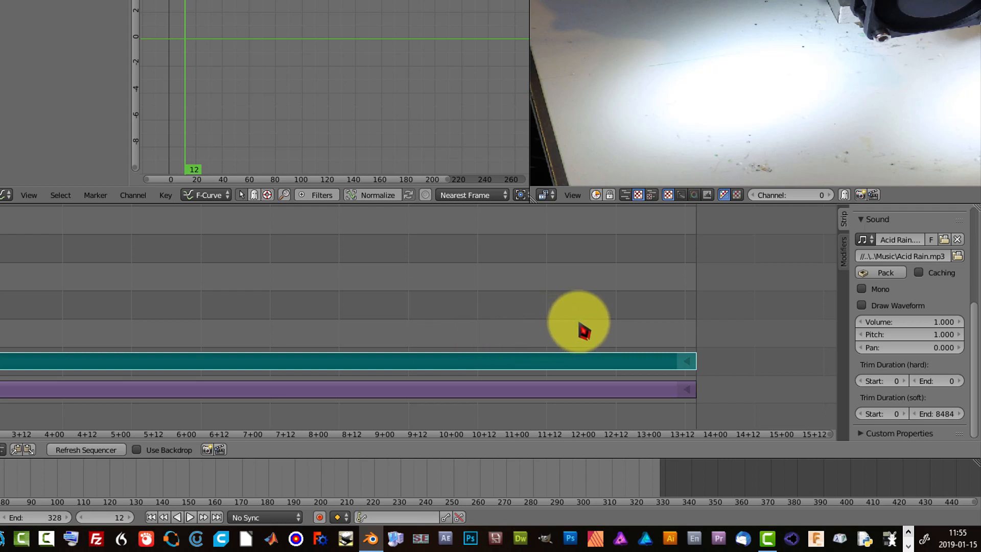
- Insert a keyframe on the Acid Rain.mp3 strip's volume at frame 275, keeping the volume at 1.000
middle_click_drag(578, 322, 450, 320)
scroll(451, 319, "up", 6)
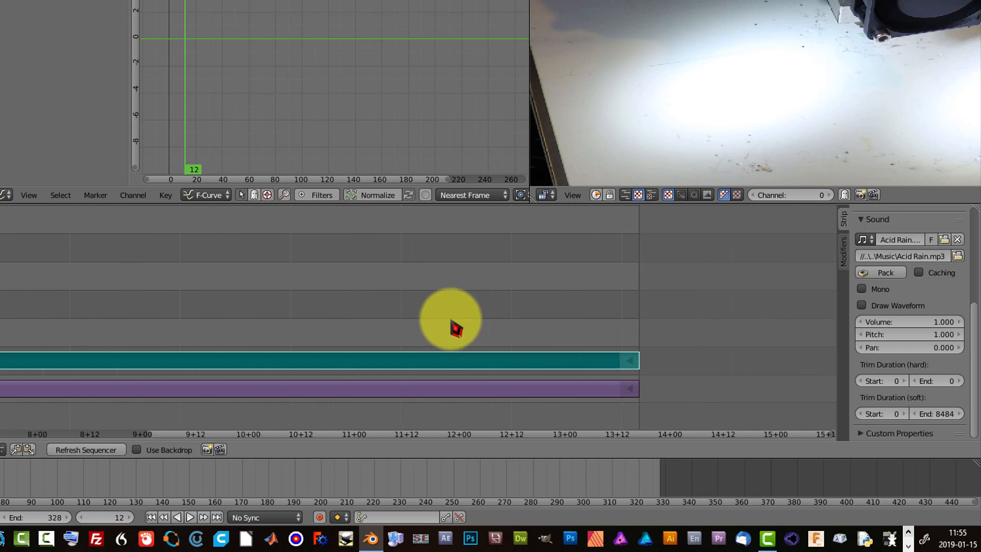
scroll(454, 327, "up", 3)
middle_click_drag(536, 324, 195, 291)
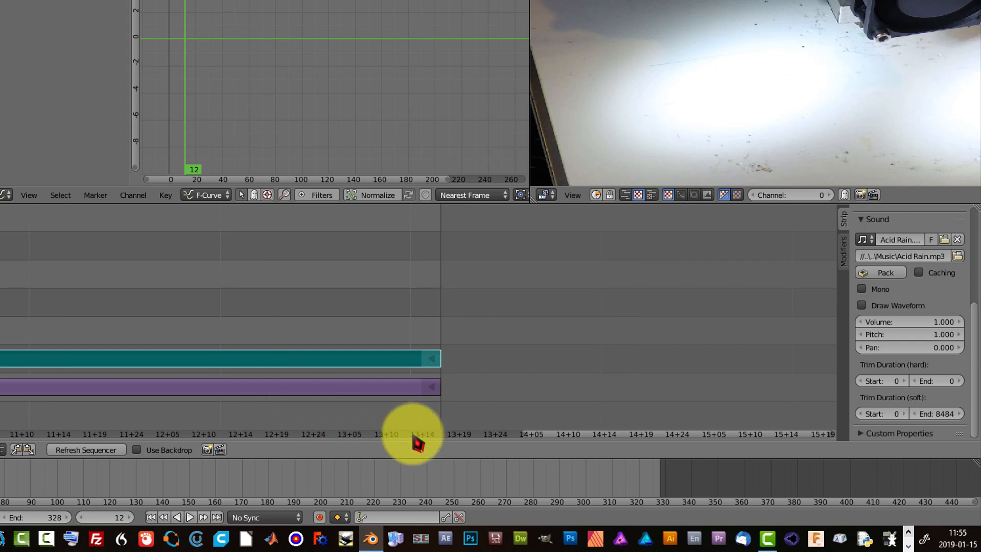
left_click(29, 283)
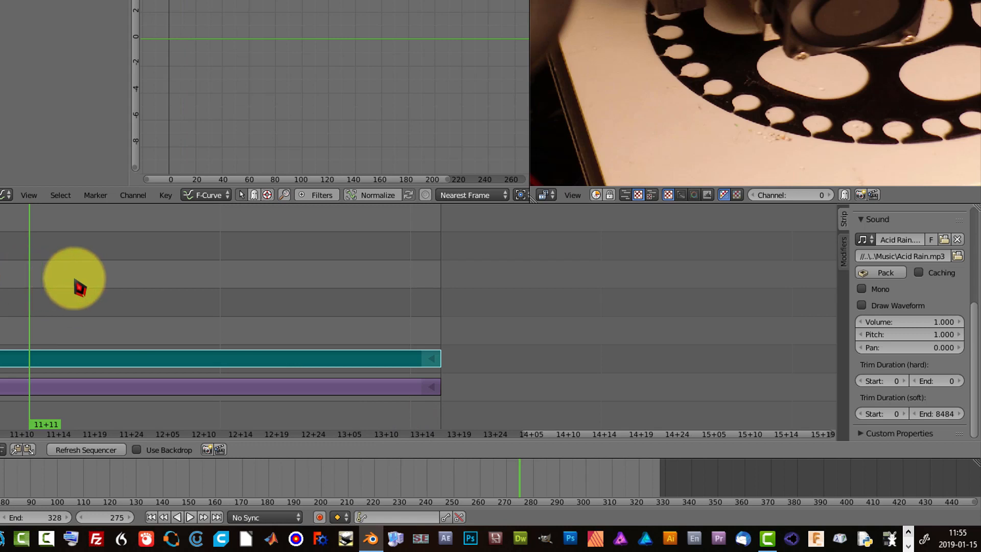
right_click(916, 331)
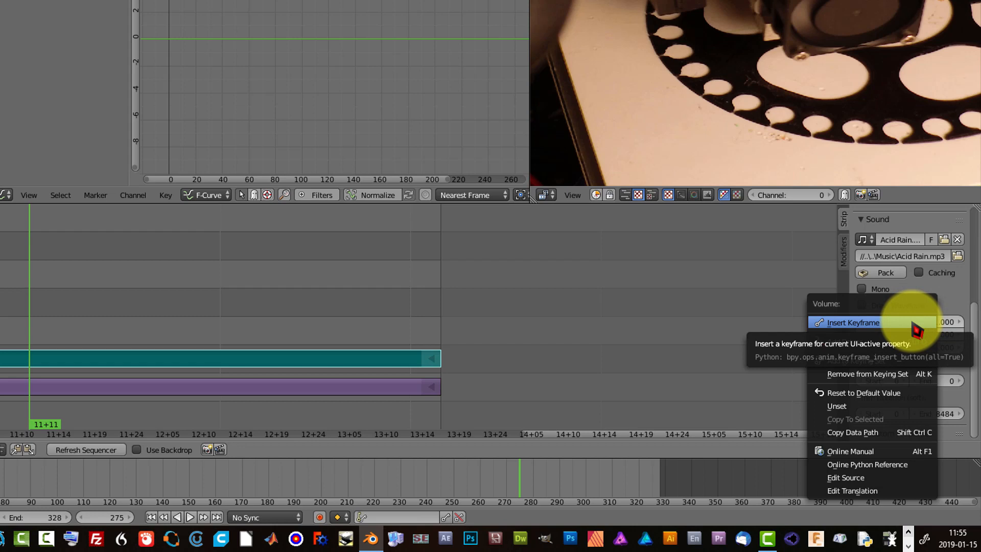
left_click(911, 322)
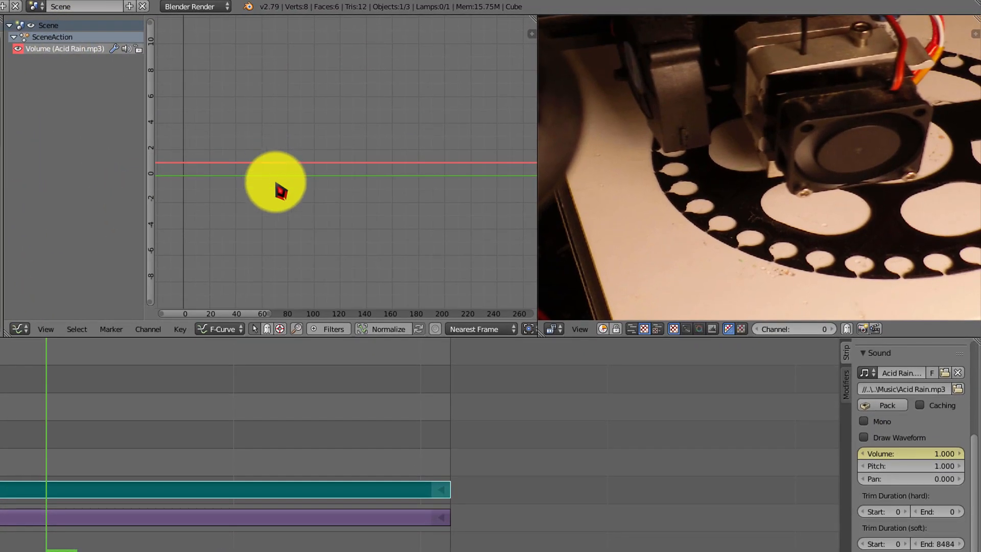
- Move the playhead to frame 329, exactly at the end of the image and sound strips
scroll(308, 179, "up", 5)
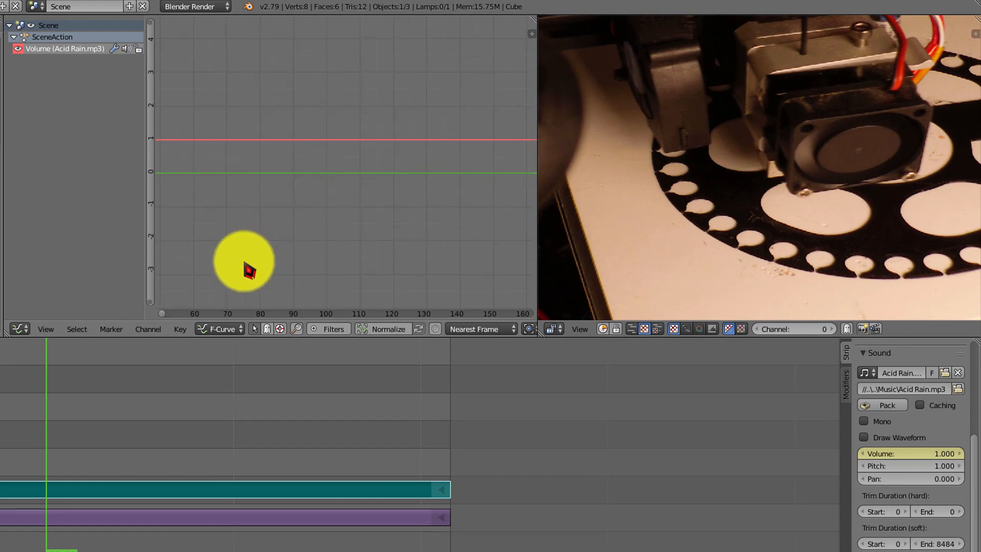
middle_click_drag(296, 248, 245, 241)
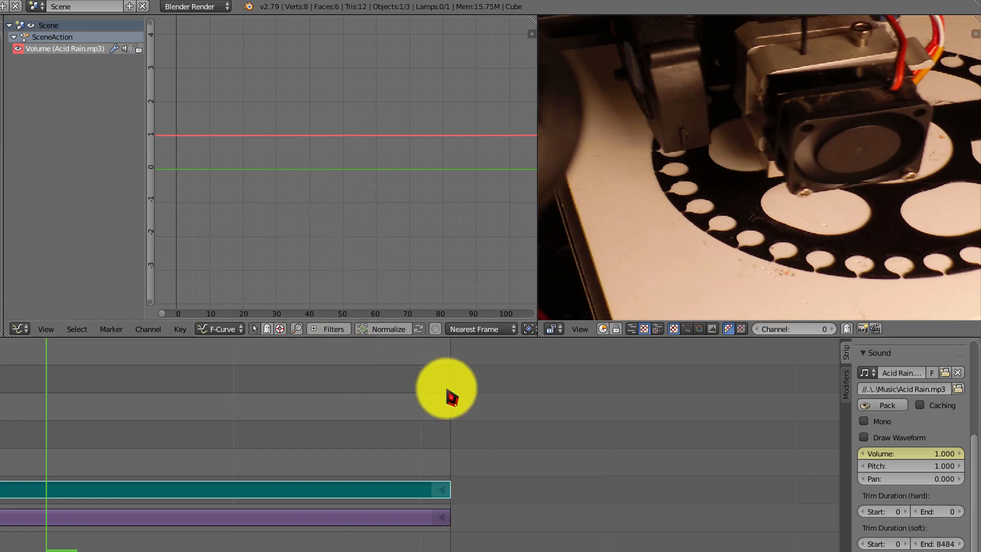
left_click(449, 391)
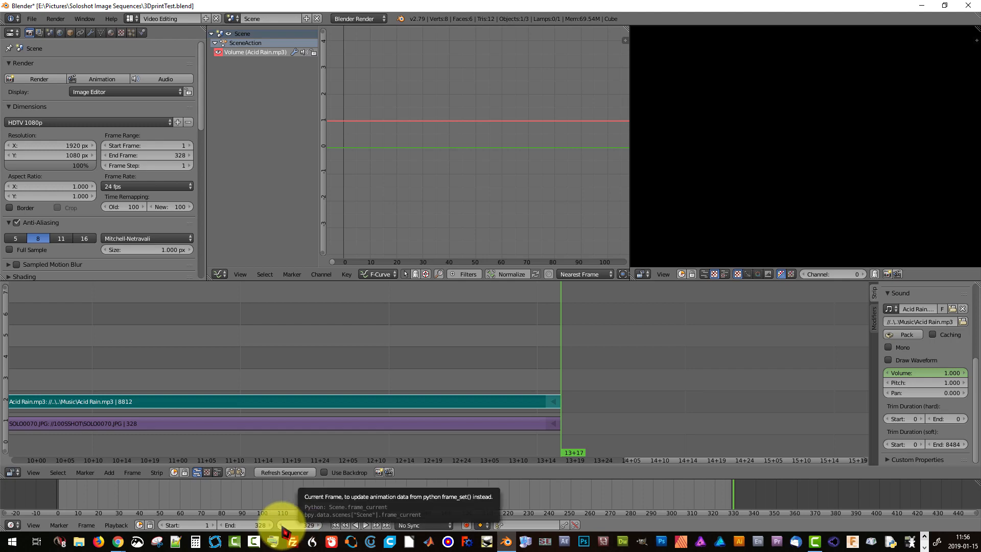
left_click(281, 525)
left_click(281, 525)
left_click(281, 525)
left_click(281, 525)
left_click(282, 525)
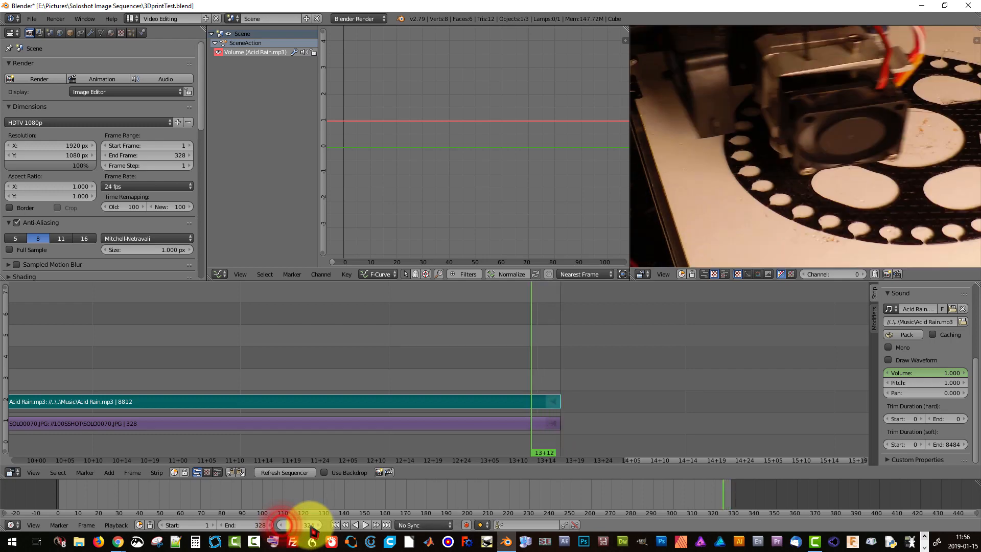
left_click(318, 525)
left_click(317, 525)
left_click(318, 525)
left_click(318, 525)
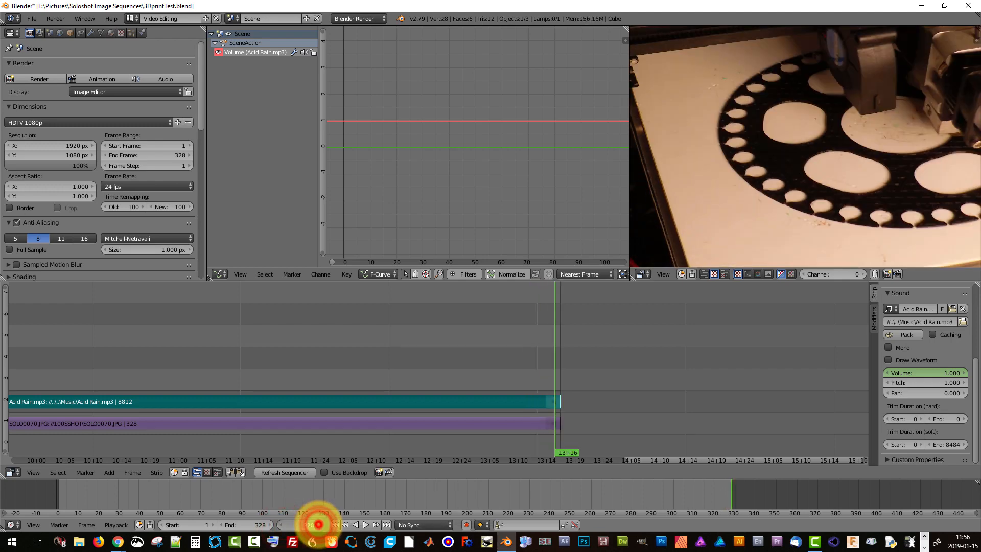
left_click(318, 525)
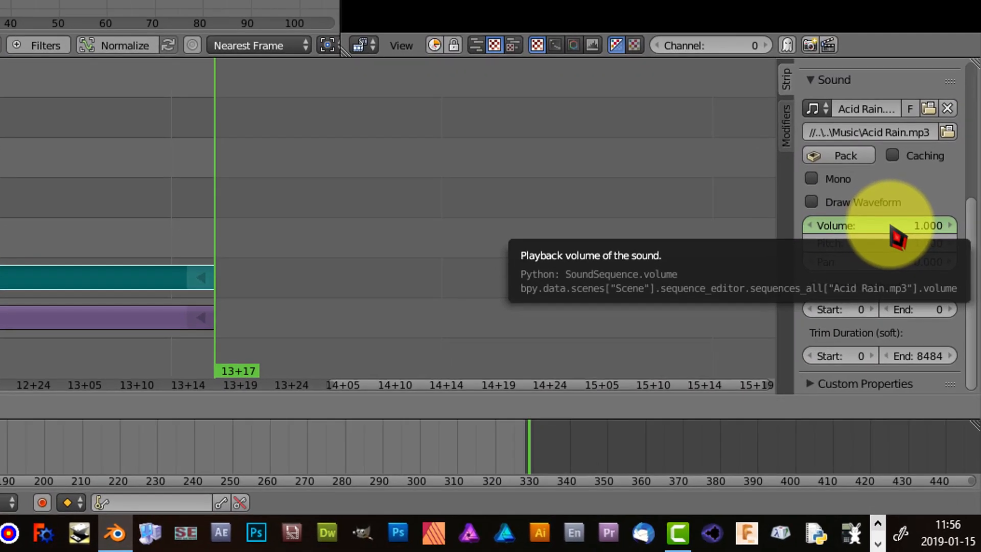
- Set the Acid Rain.mp3 strip's volume to 0 and insert a volume keyframe at frame 329
left_click(921, 339)
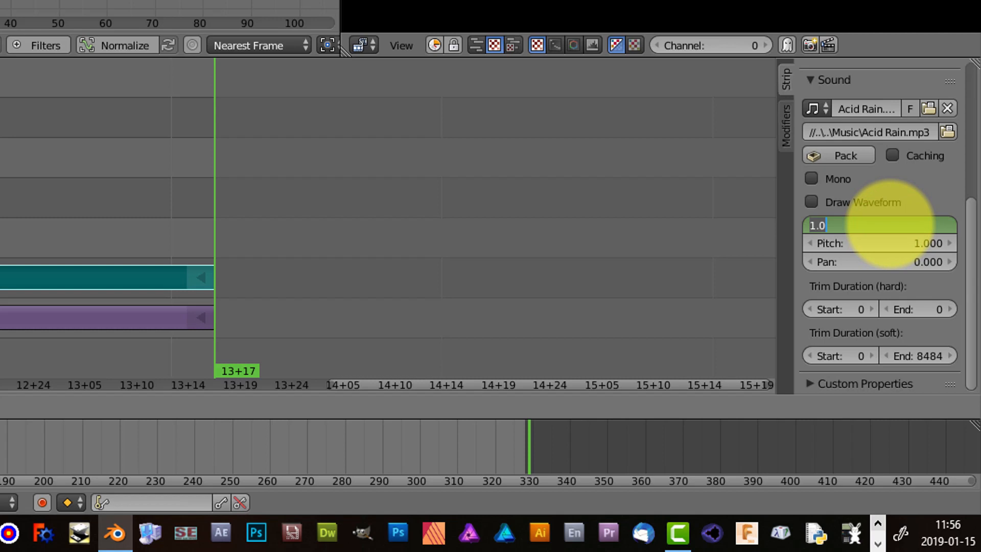
type("0")
key("Return")
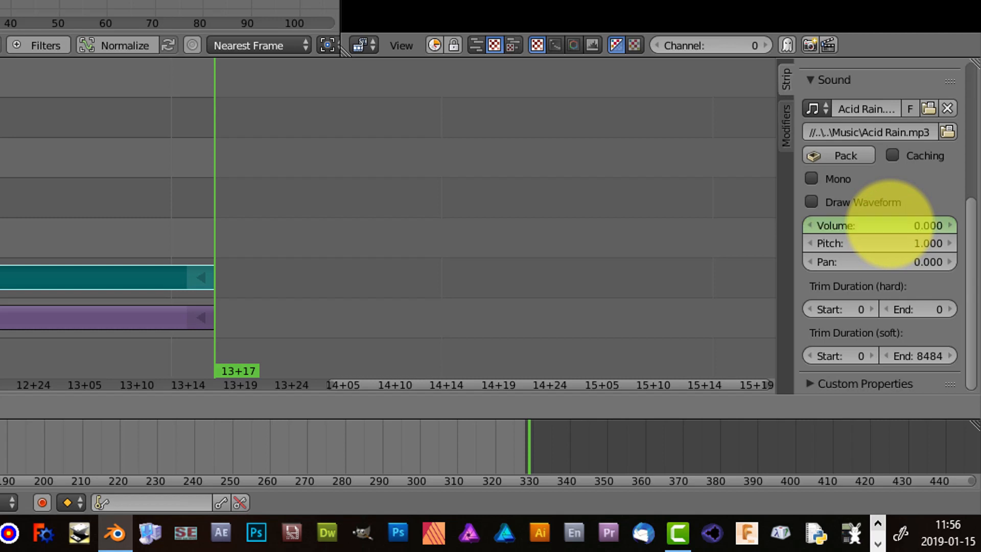
right_click(890, 225)
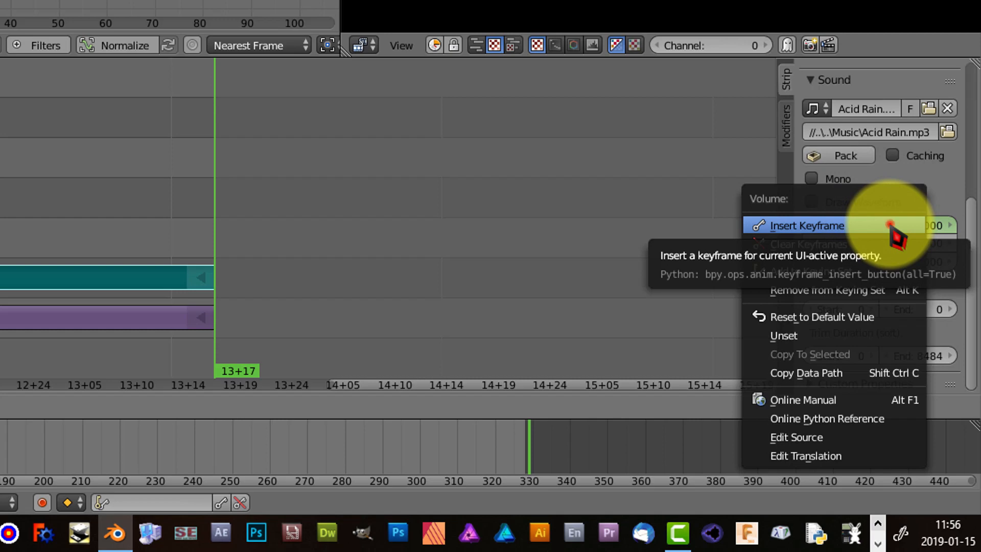
left_click(889, 225)
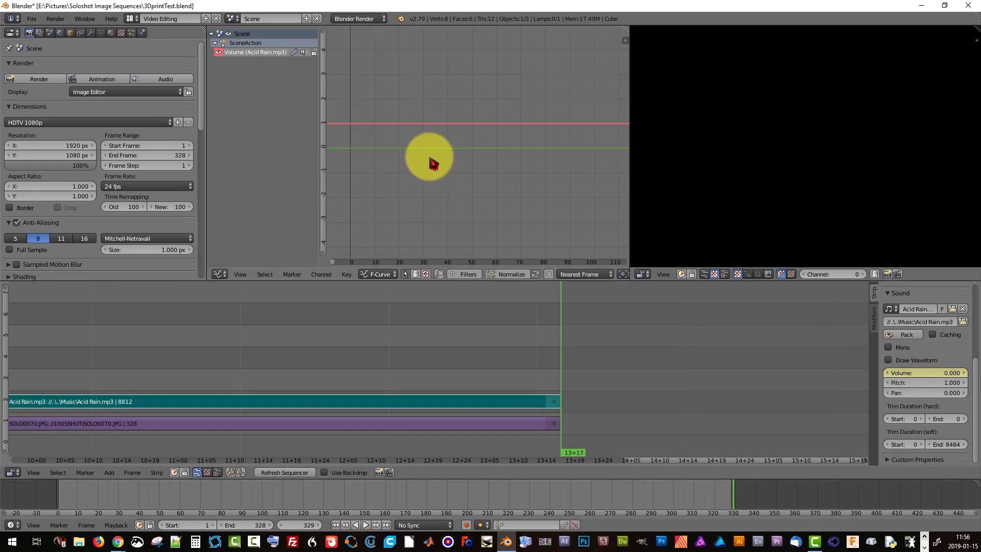
- Examine the Acid Rain.mp3 volume curve between its two keyframes in the Graph Editor
scroll(430, 159, "down", 6)
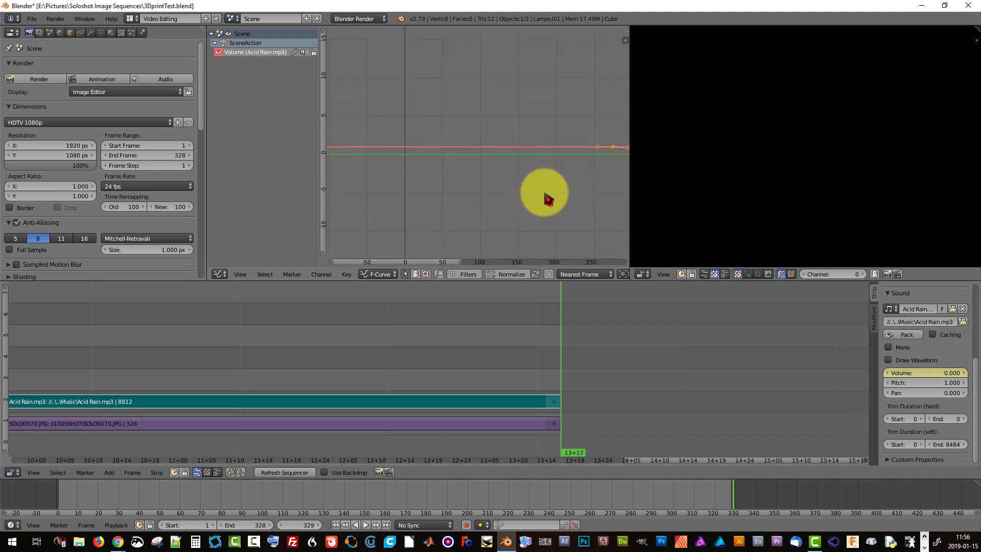
middle_click_drag(543, 187, 335, 202)
scroll(403, 186, "up", 3)
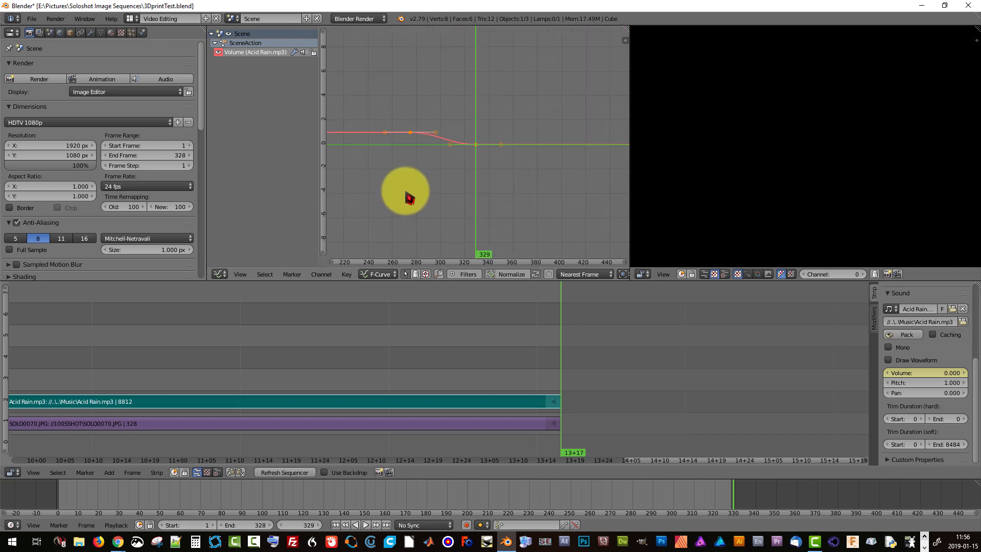
scroll(403, 185, "up", 5)
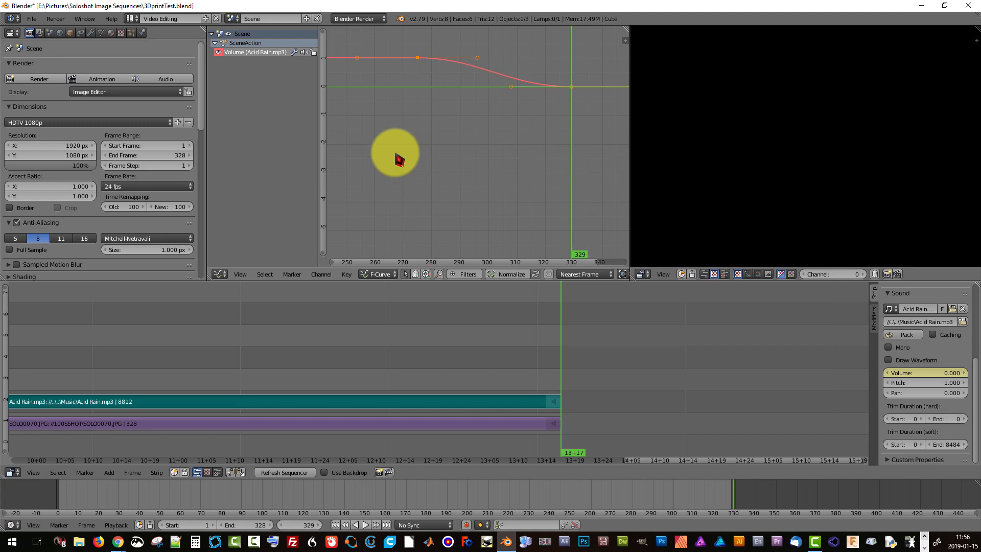
middle_click_drag(398, 159, 394, 228)
scroll(404, 229, "up", 1)
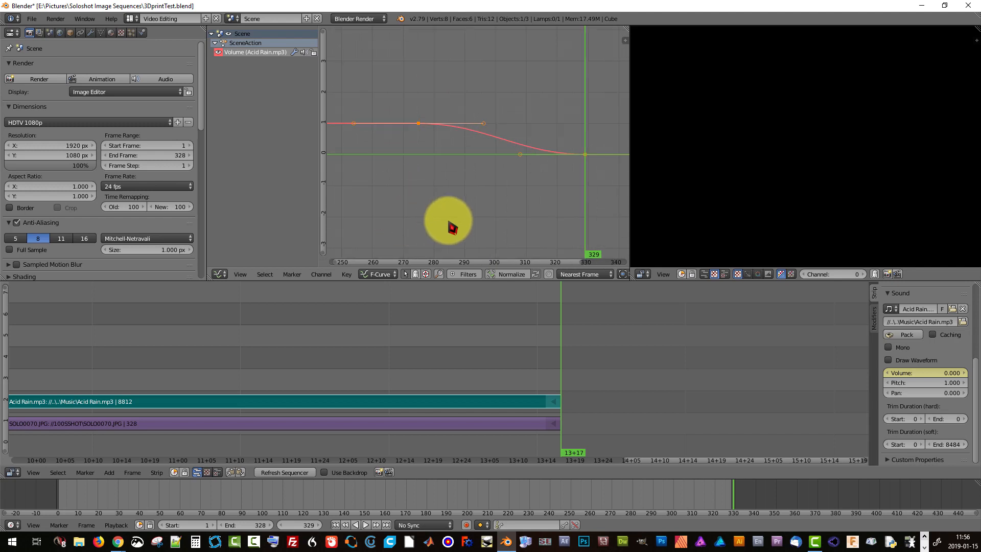
- Scrub through the fade-out between frames 274 and 330 to check how the volume follows the curve
left_click(385, 361)
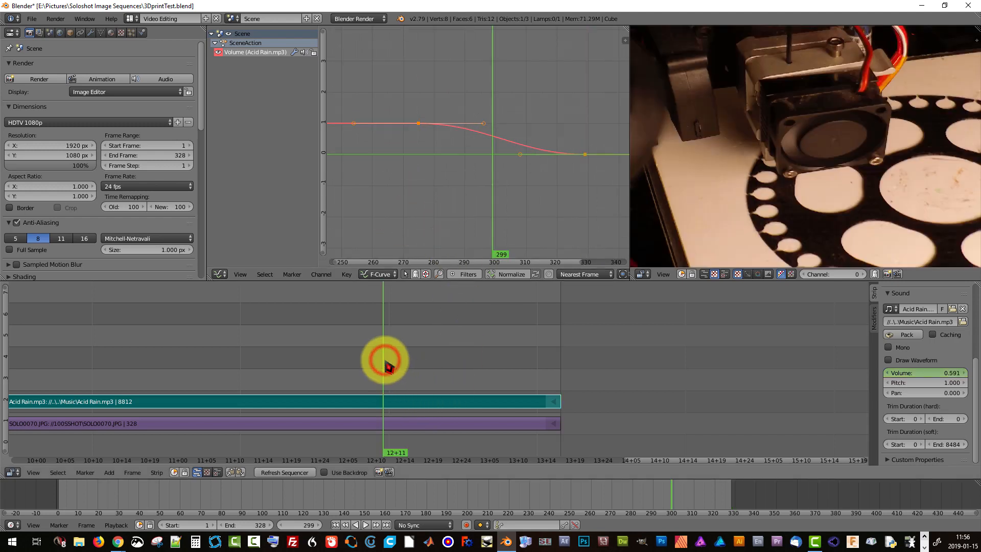
left_click(236, 364)
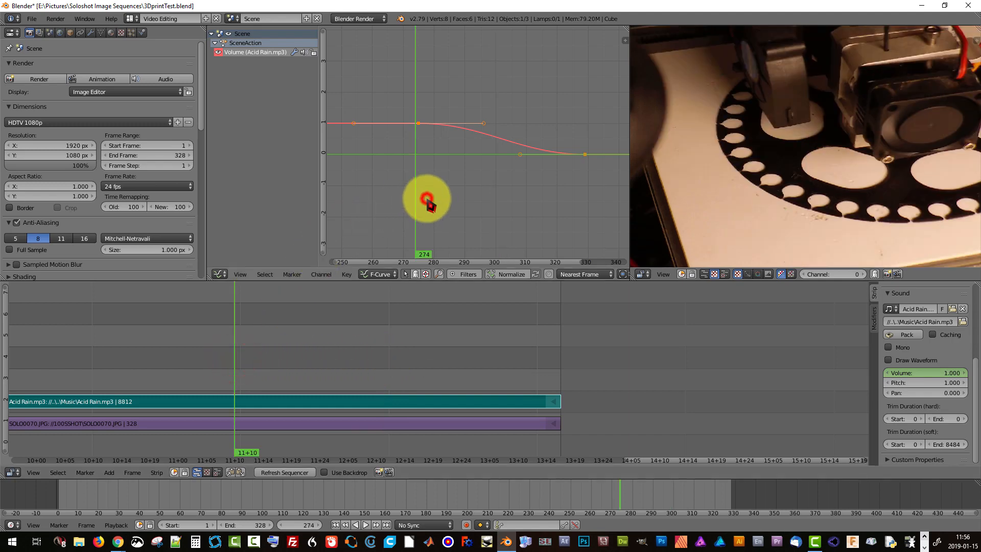
left_click(453, 200)
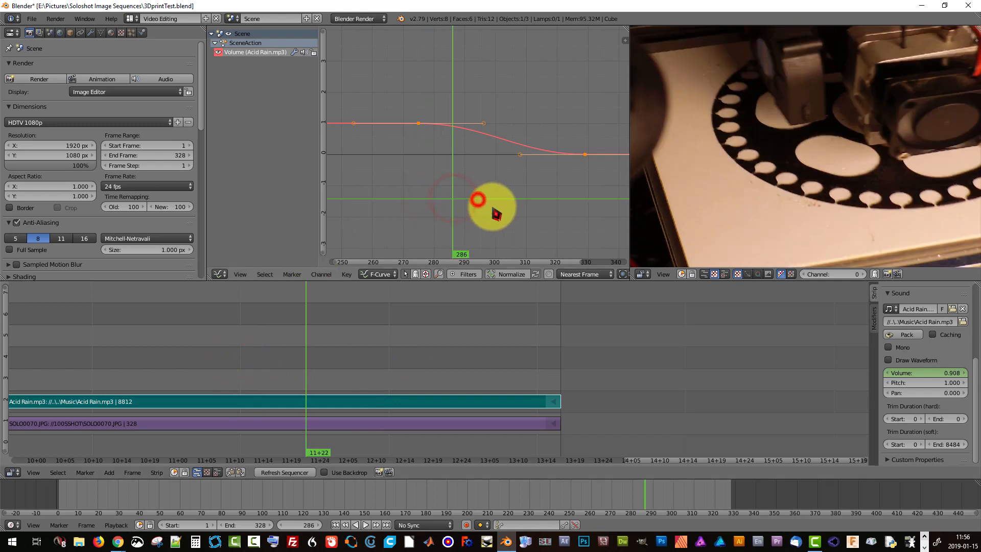
left_click_drag(495, 212, 588, 222)
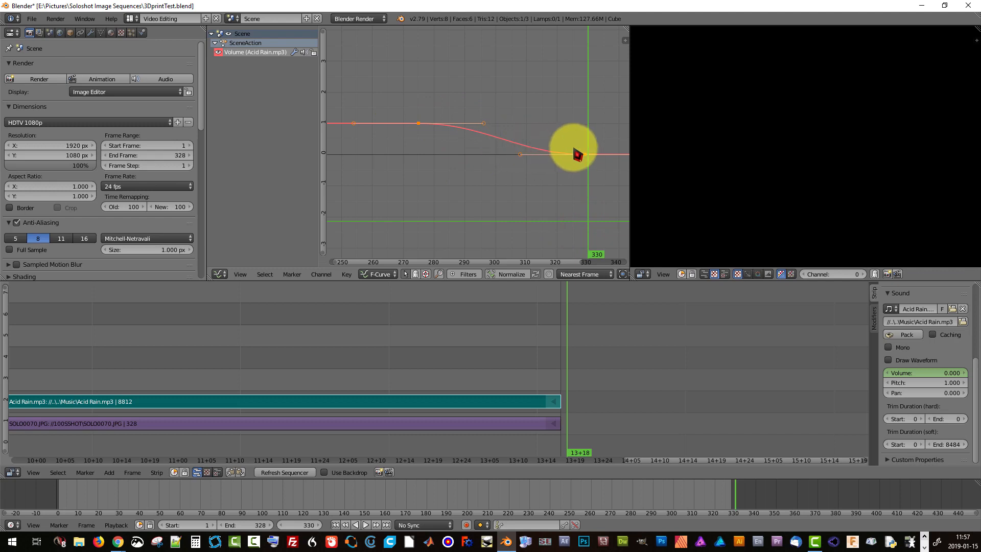
left_click(425, 190)
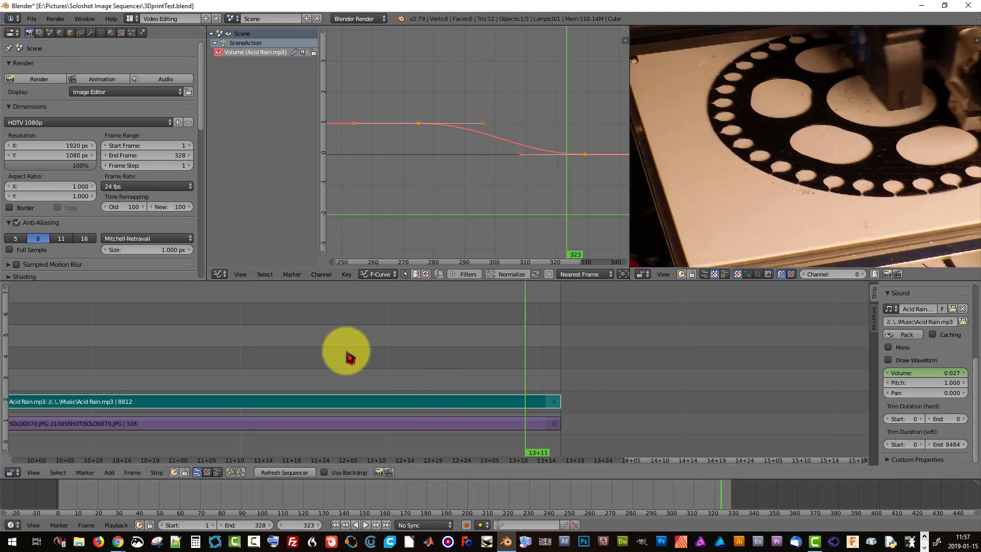
scroll(345, 351, "down", 5)
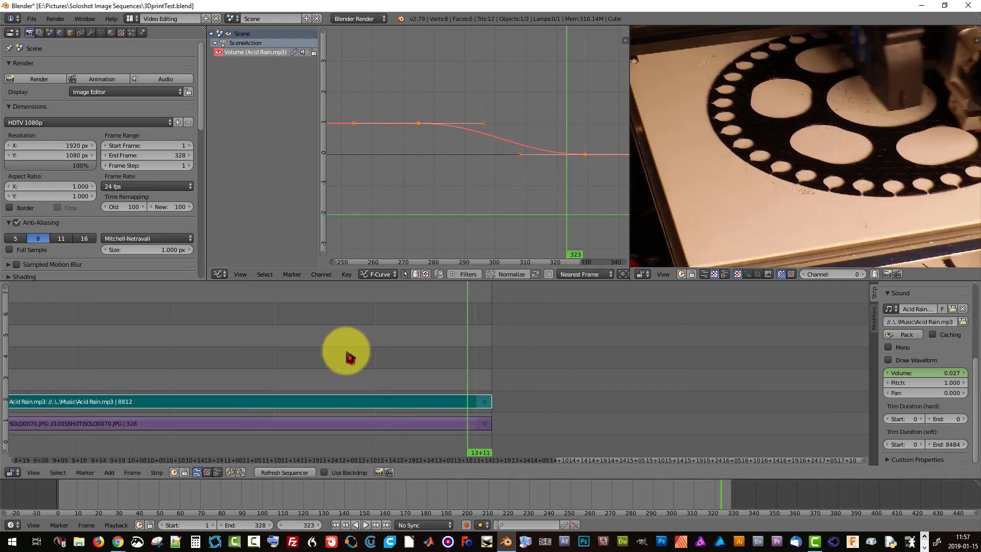
scroll(346, 351, "down", 1)
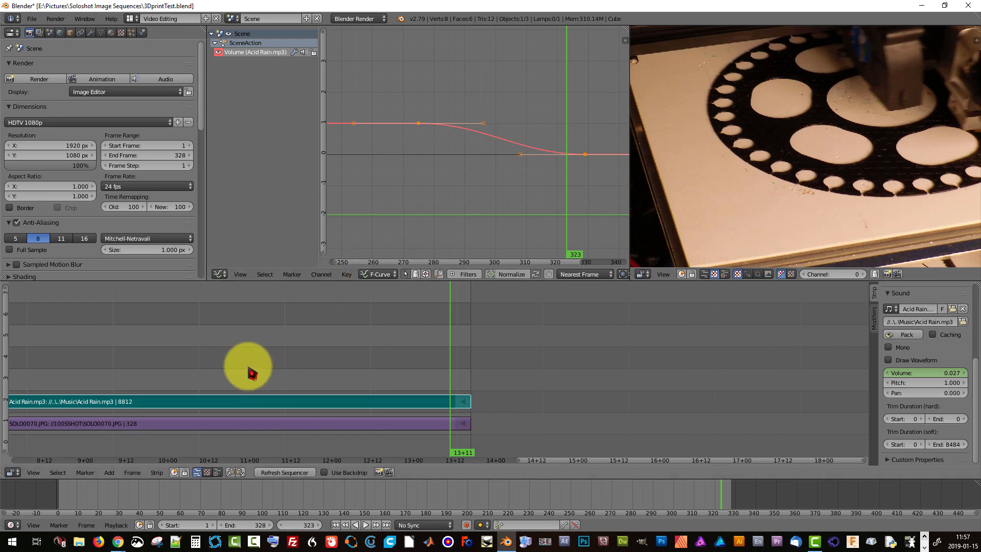
mouse_move(252, 373)
middle_mouse_down()
mouse_move(576, 339)
mouse_move(239, 359)
middle_mouse_up()
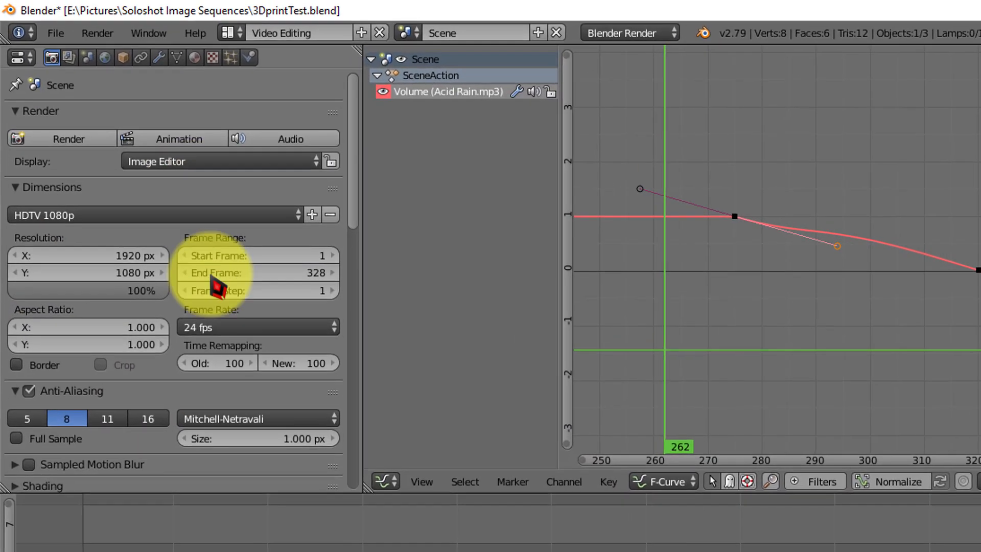
- Set the audio codec in the output encoding settings to MP3
scroll(125, 173, "down", 3)
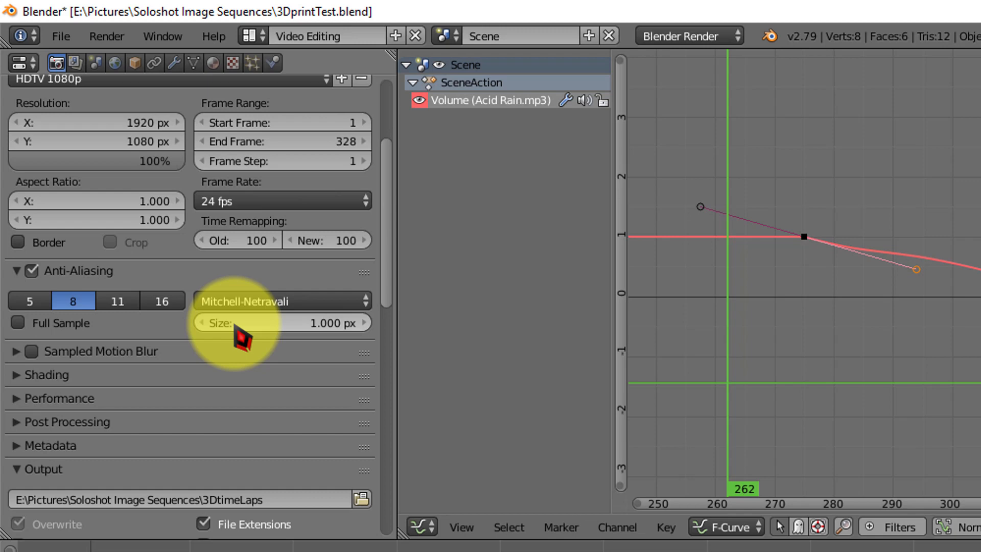
scroll(239, 332, "down", 10)
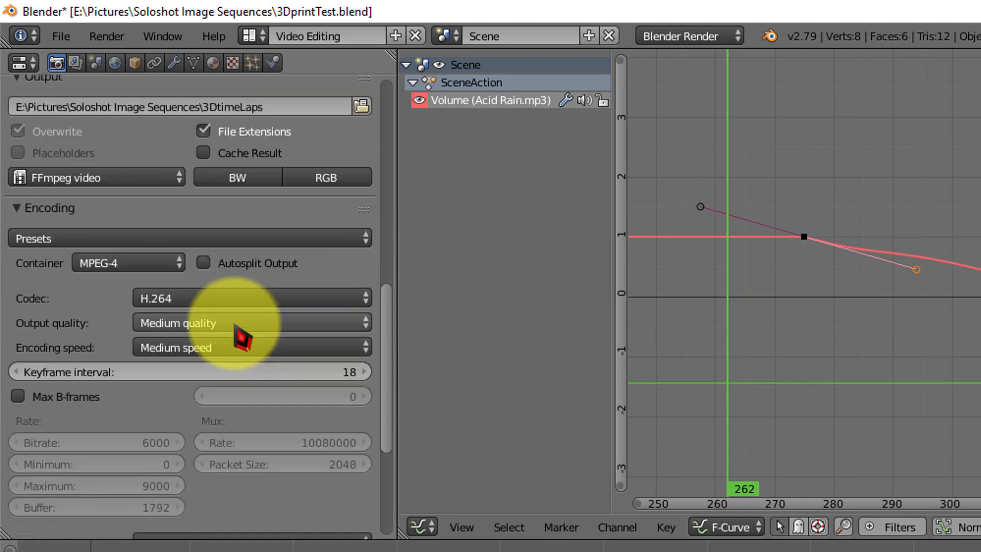
scroll(242, 337, "down", 2)
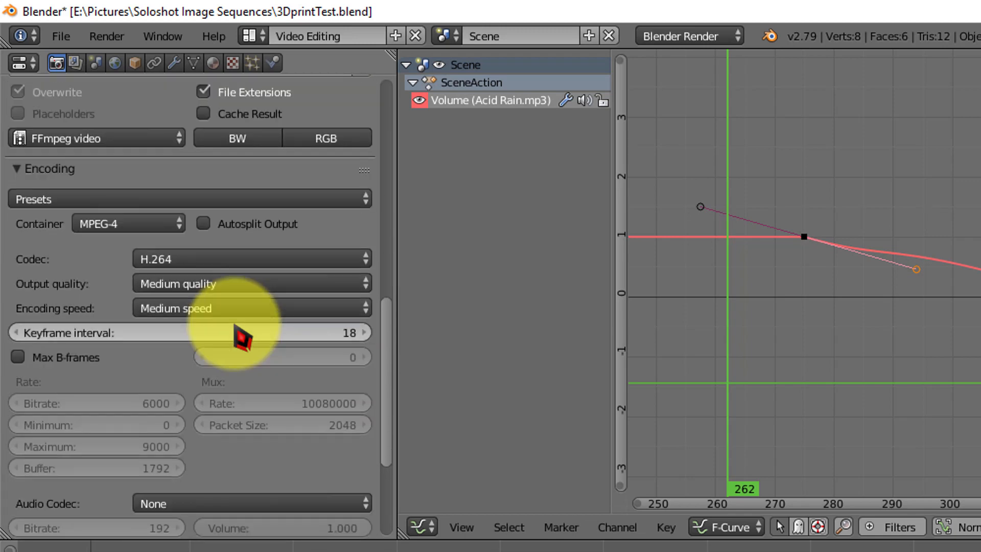
scroll(239, 335, "down", 9)
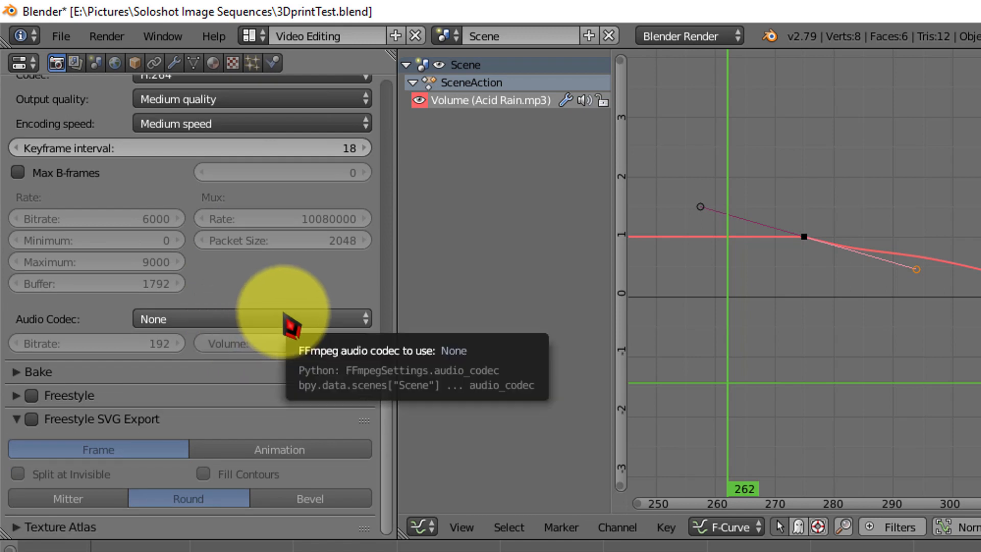
left_click(284, 317)
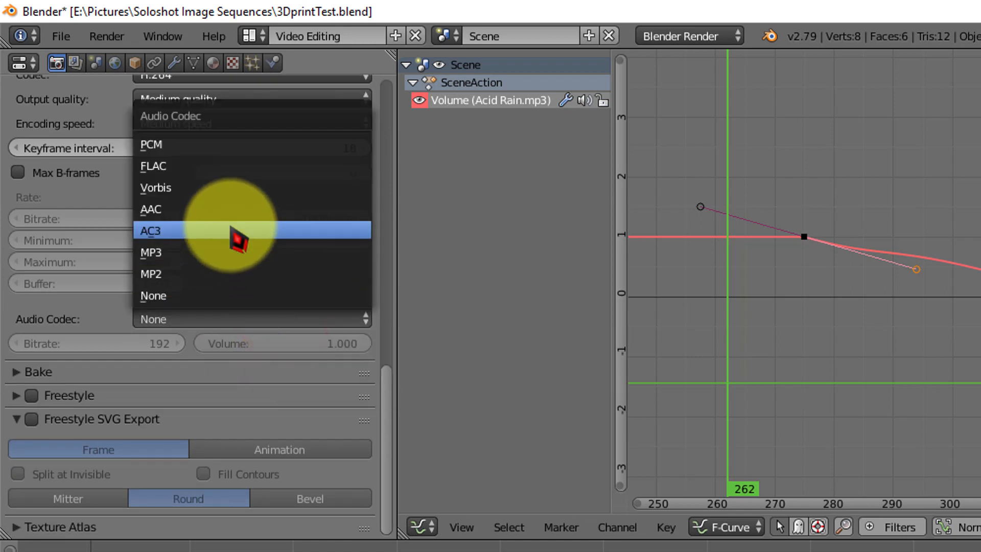
left_click(234, 253)
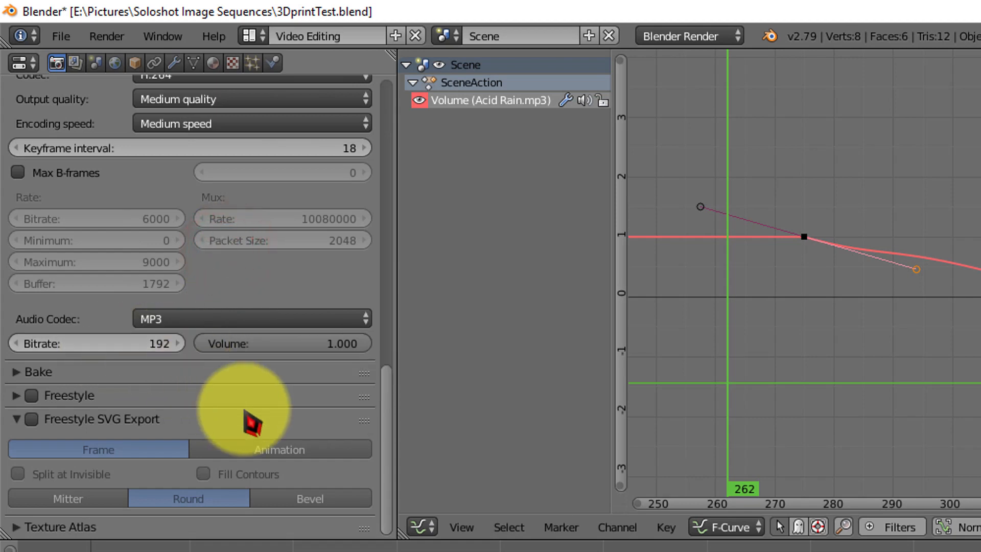
- Save the 3DprintTest.blend project and render the full animation, fitting the render result in view
scroll(251, 423, "up", 20)
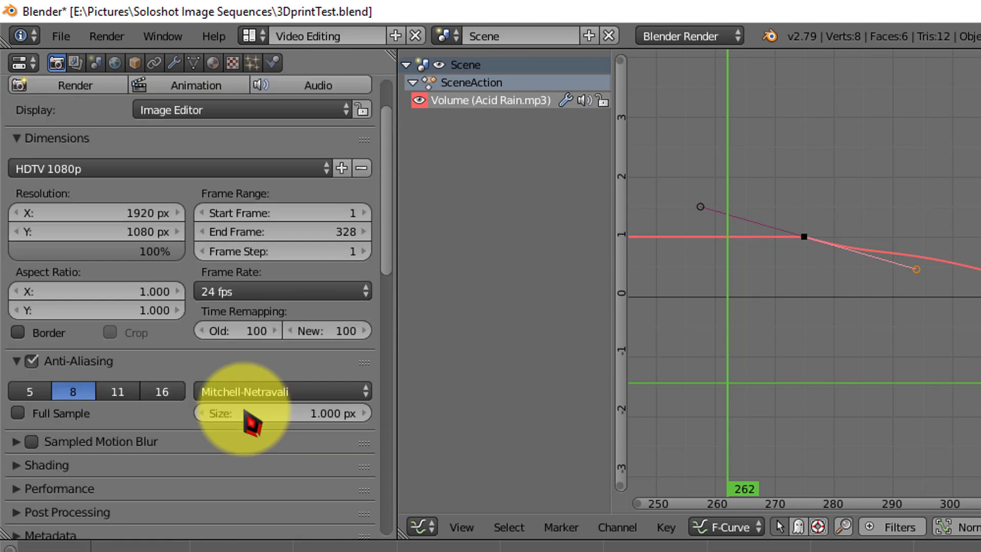
scroll(251, 423, "up", 3)
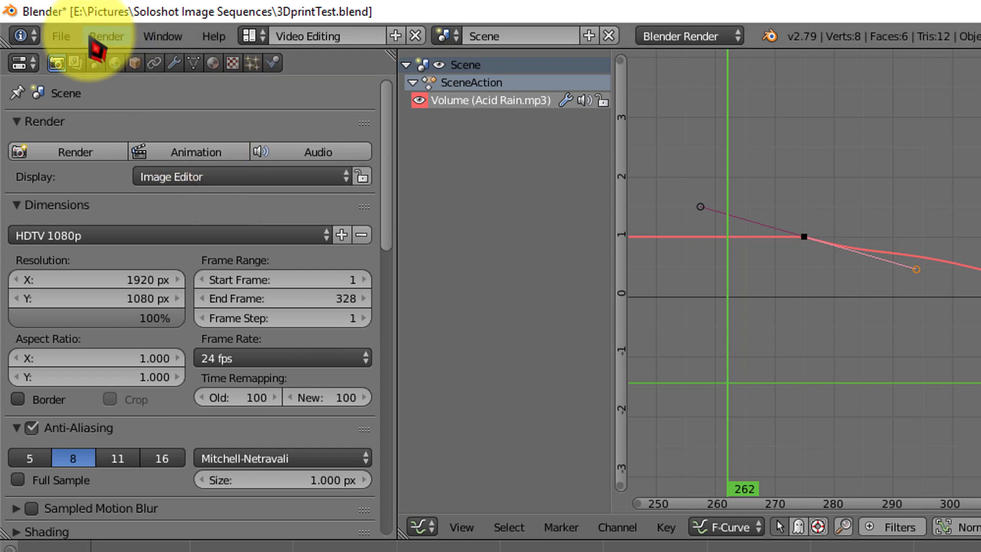
left_click(62, 36)
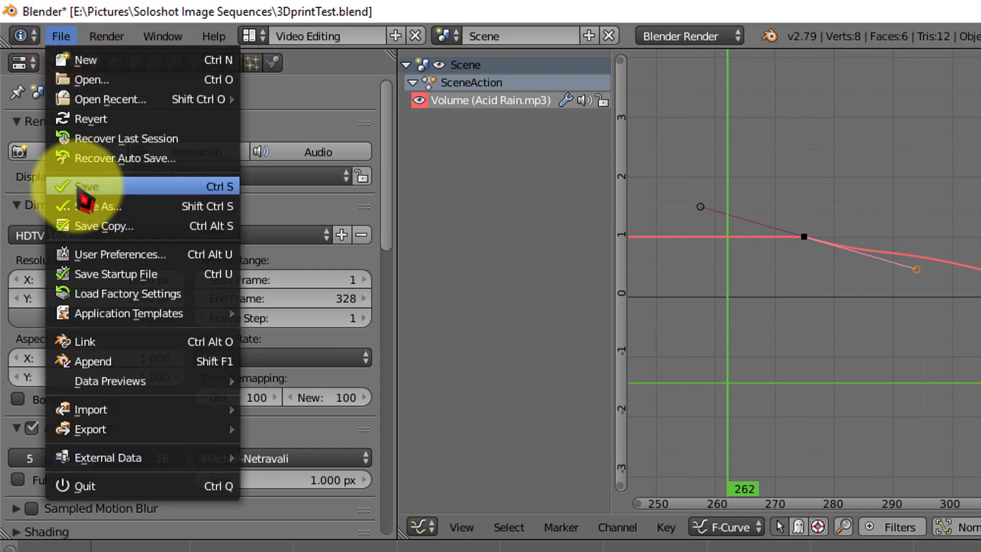
left_click(80, 187)
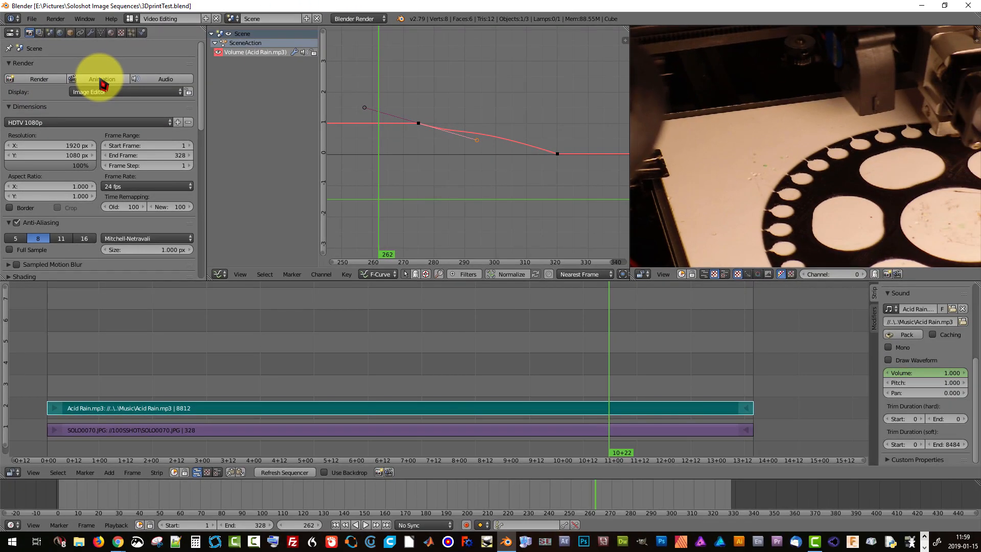
left_click(102, 80)
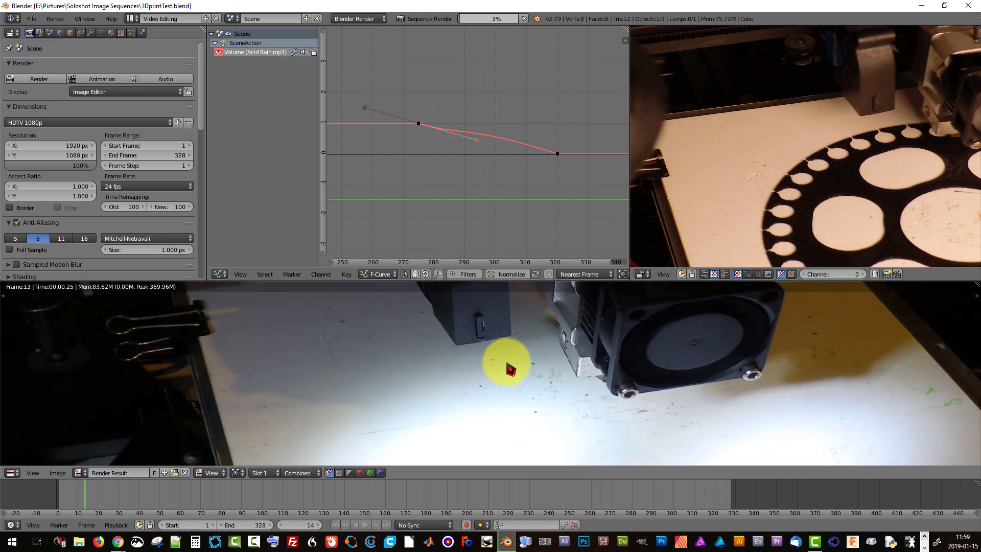
scroll(515, 377, "down", 5)
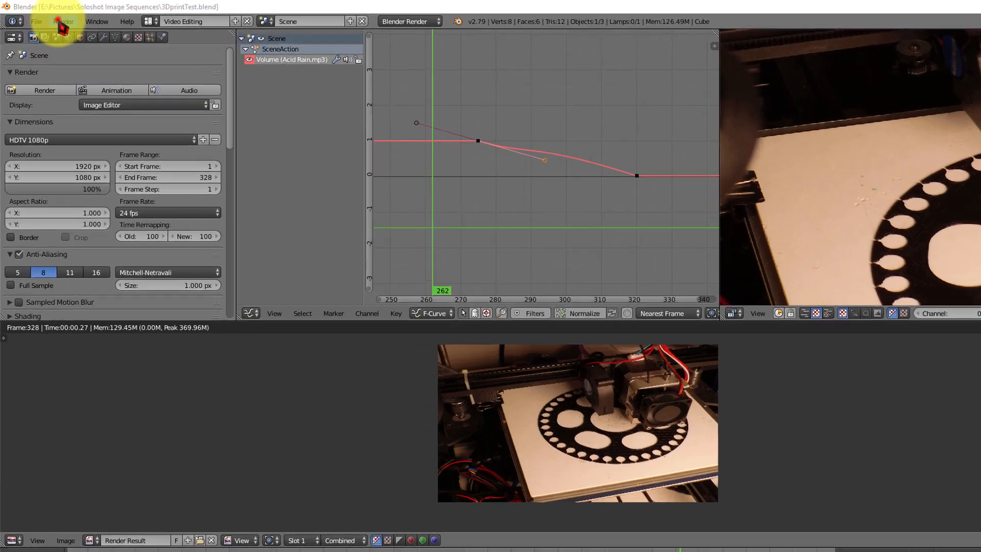
- Toggle the render view off, on and off again to return to the sequencer strips
left_click(55, 18)
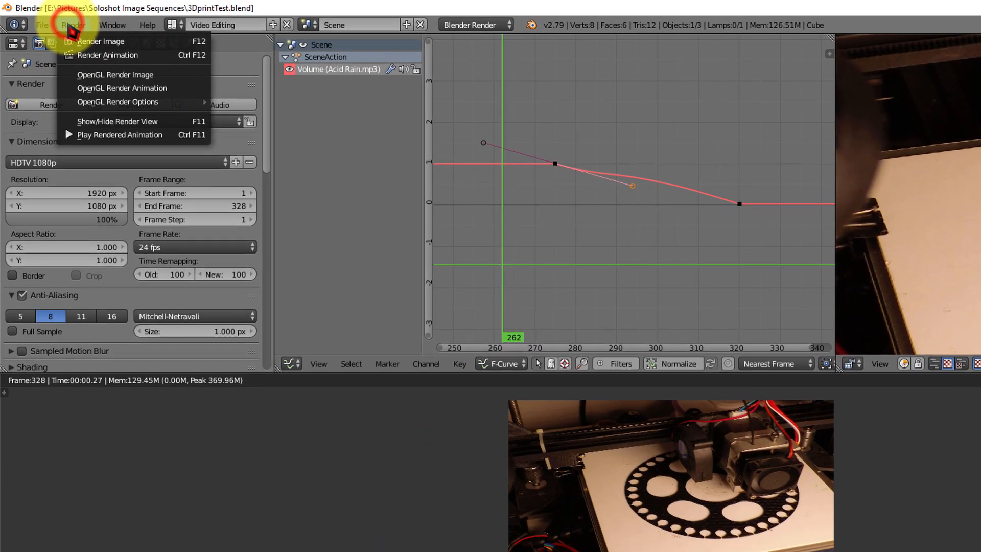
left_click(91, 121)
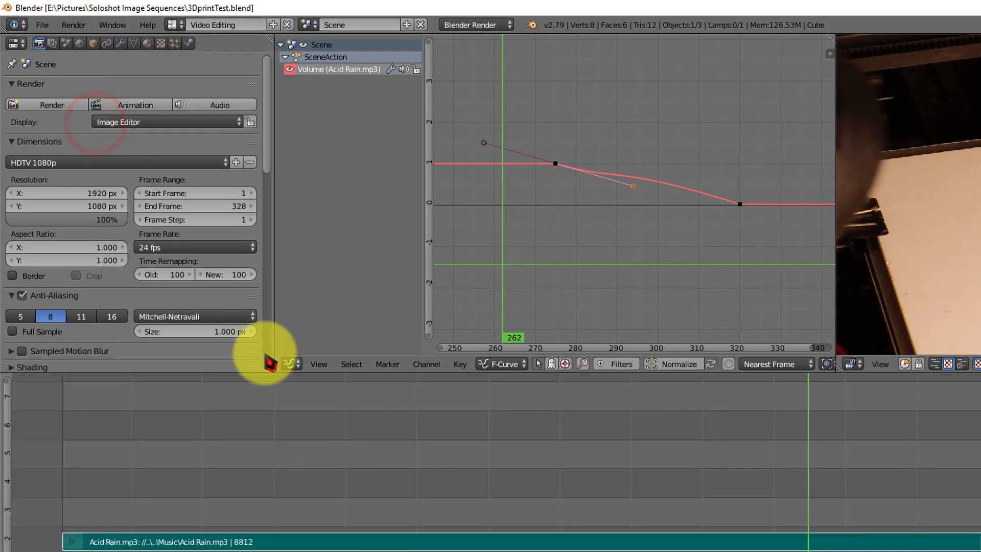
left_click(74, 27)
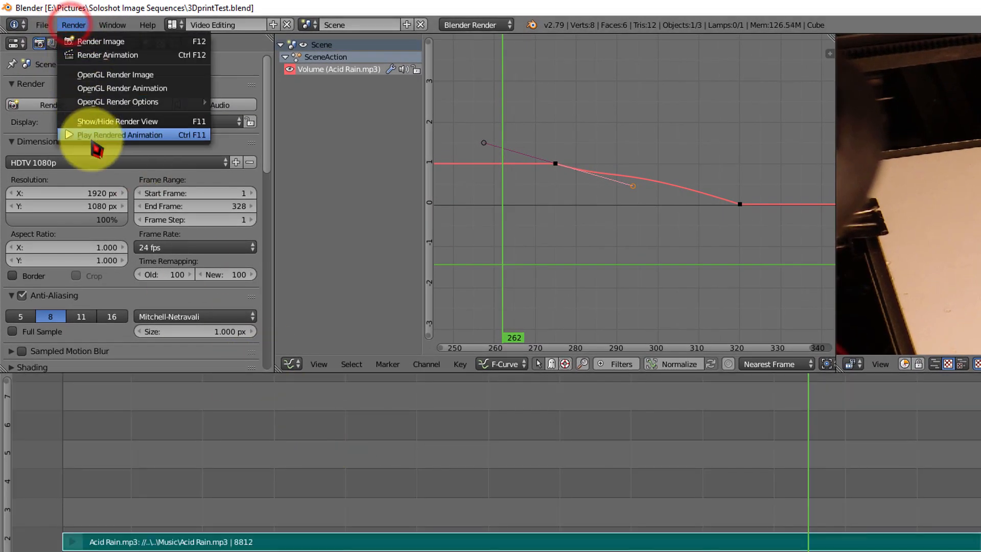
left_click(132, 123)
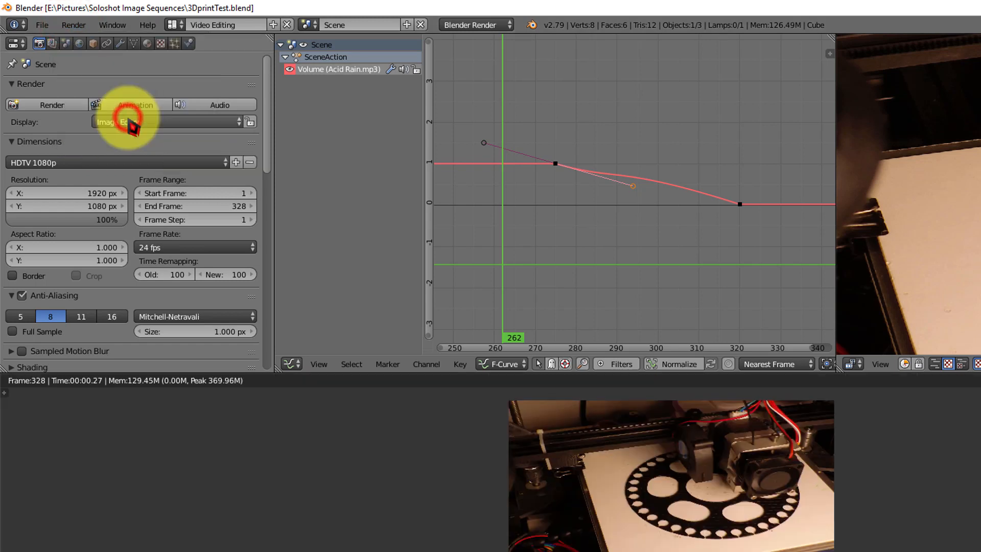
left_click(80, 24)
left_click(96, 122)
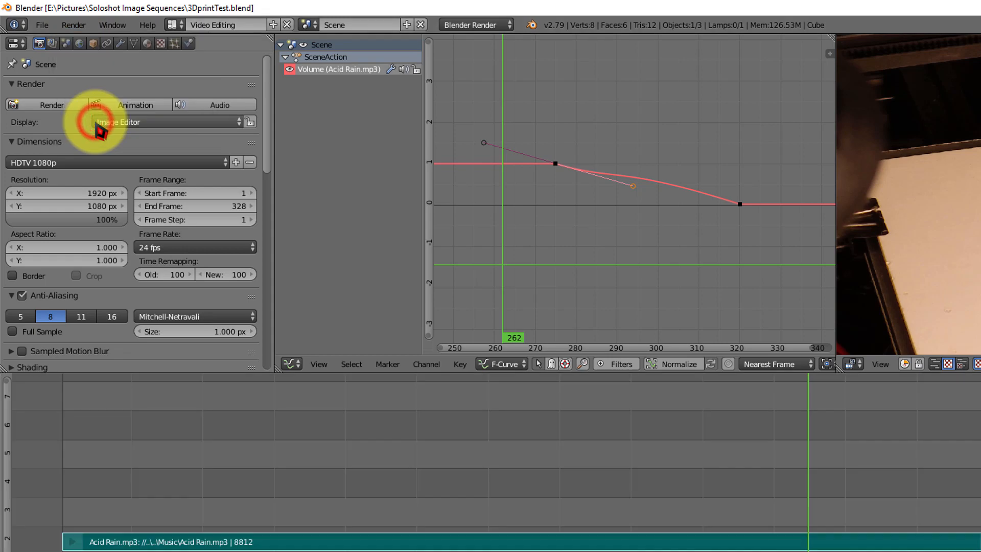
left_click(74, 25)
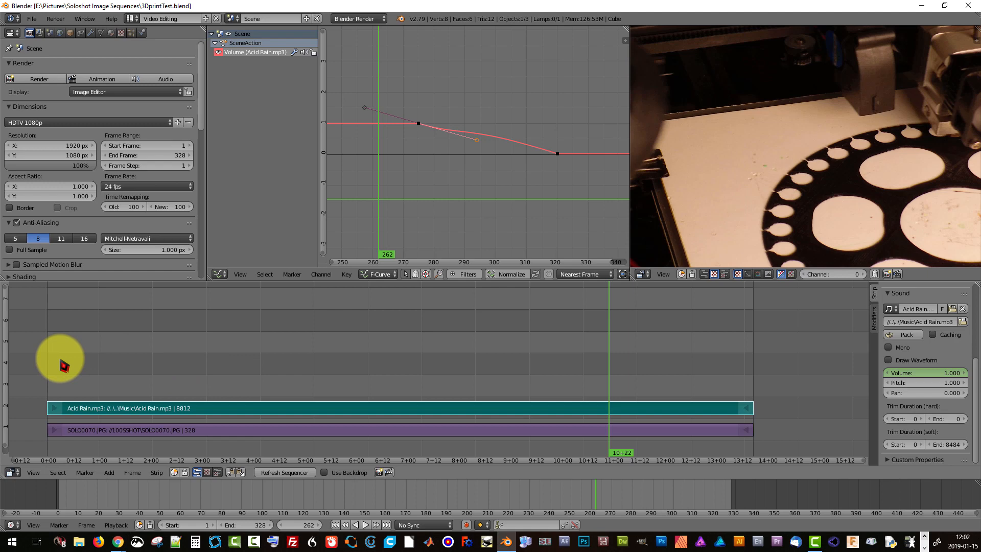
- Switch to File Explorer and open the rendered 3DtimeLaps0001-0328.mp4 in VLC media player, with its window maximised
left_click(79, 540)
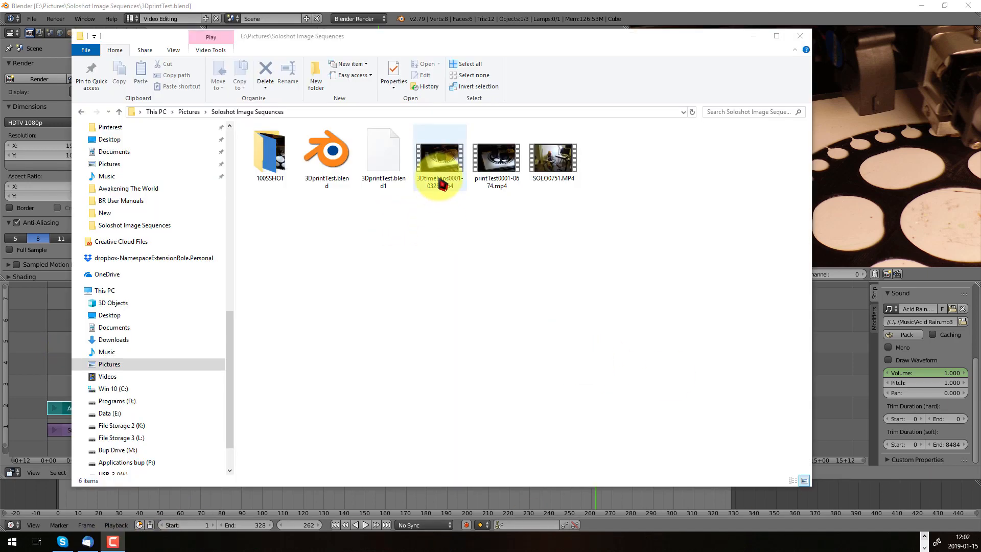
right_click(433, 157)
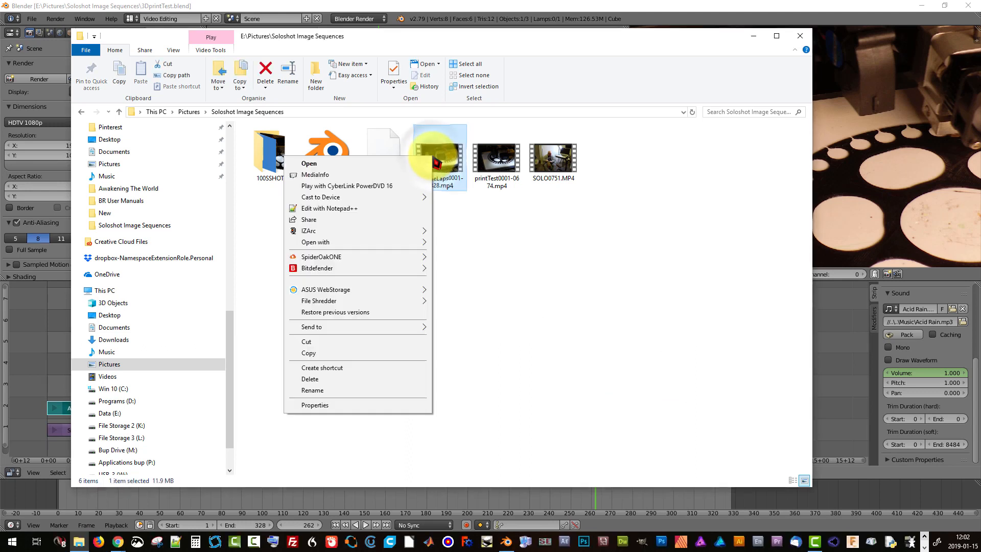
mouse_move(343, 244)
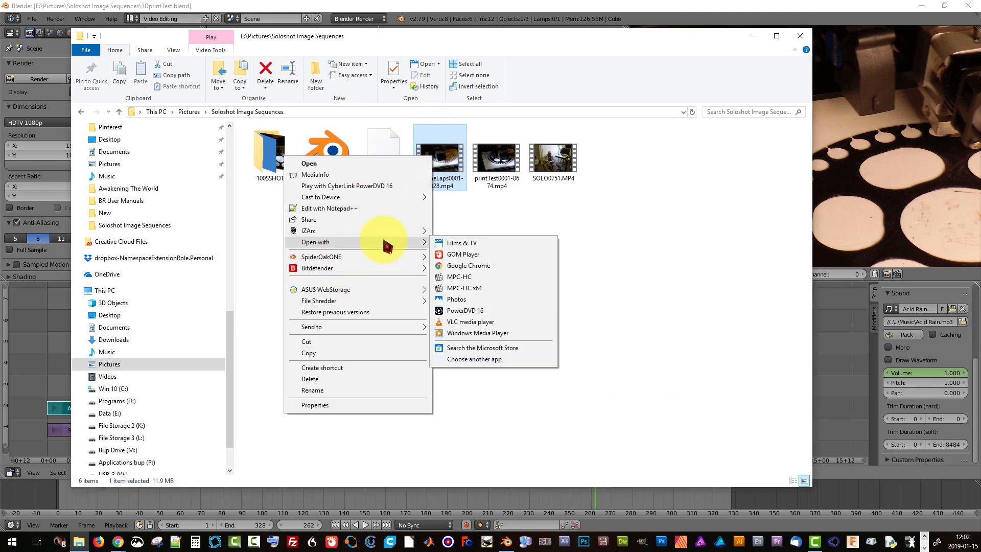
left_click(480, 322)
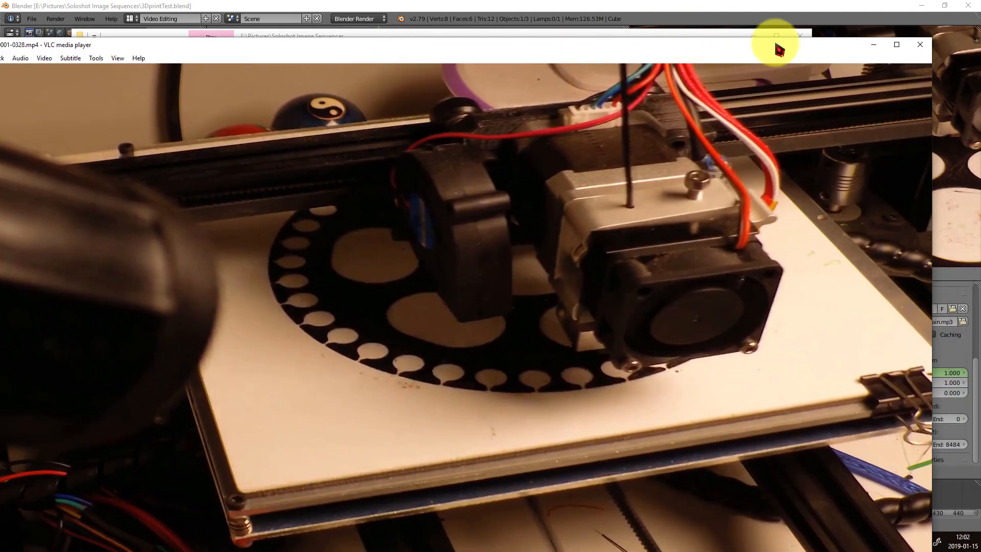
left_click(897, 45)
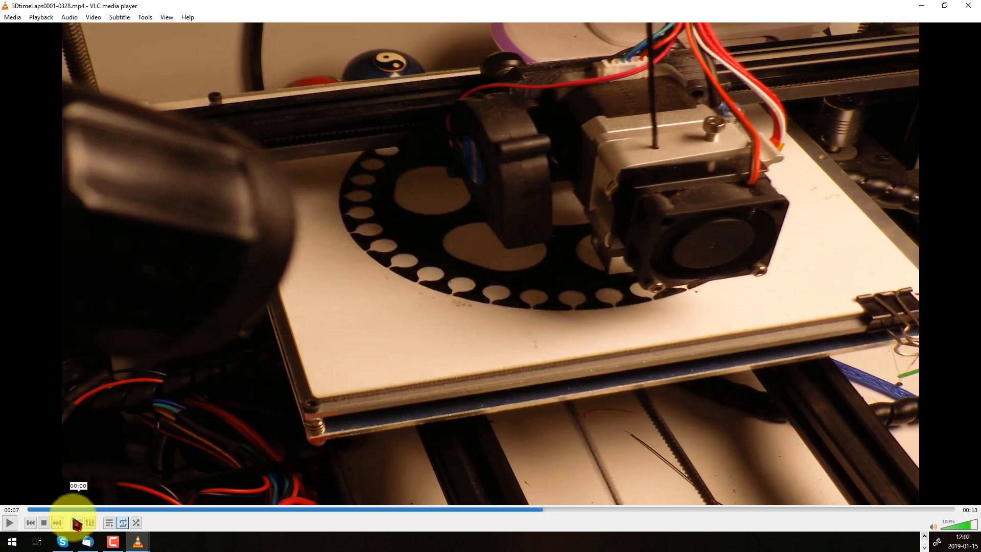
- Play part of the rendered video, pause it and jump close to its end
left_click(10, 521)
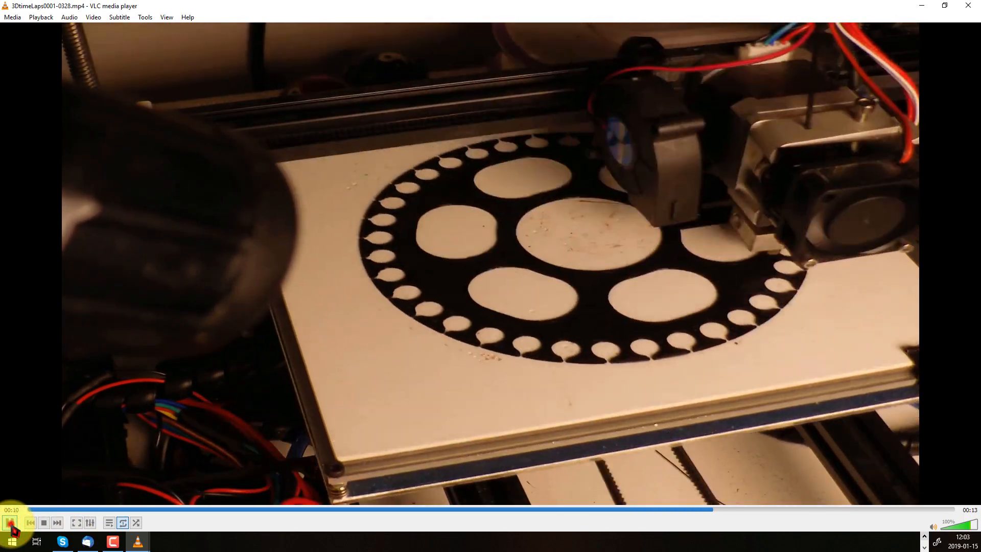
left_click(10, 522)
left_click(872, 509)
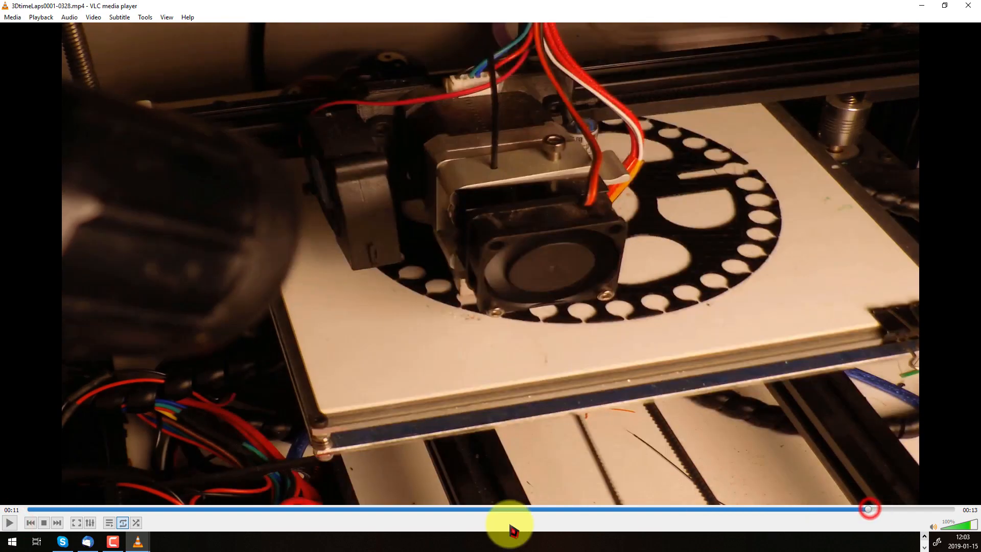